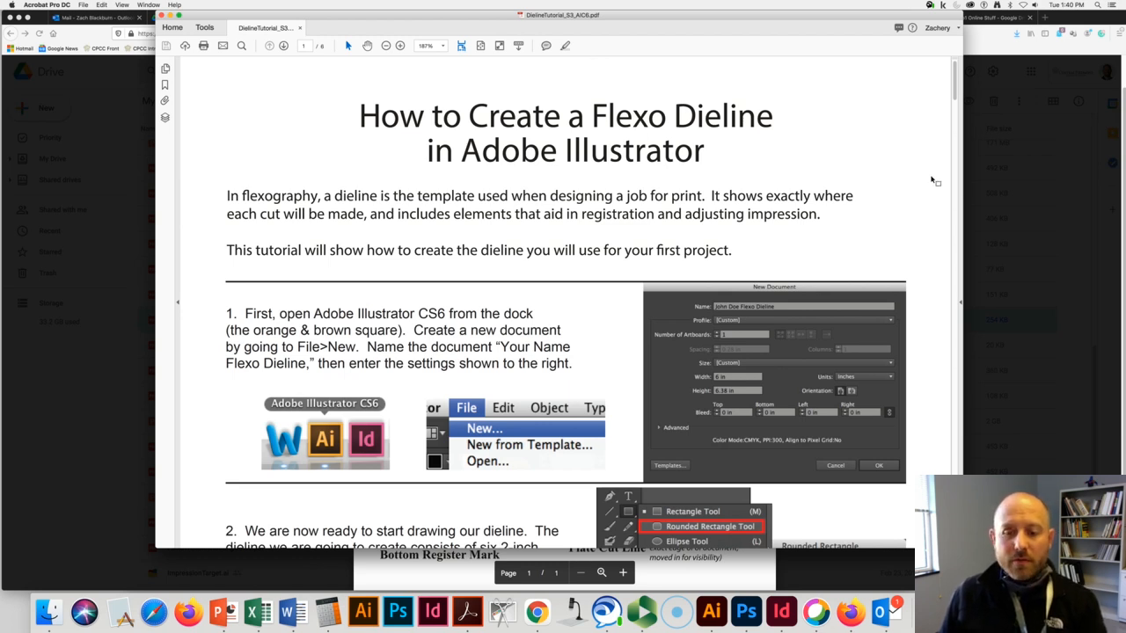
# Read the new-document settings in step 1 of the dieline tutorial PDF, switch to Adobe Illustrator and start a new document.
pyautogui.scroll(-3, 934, 180)
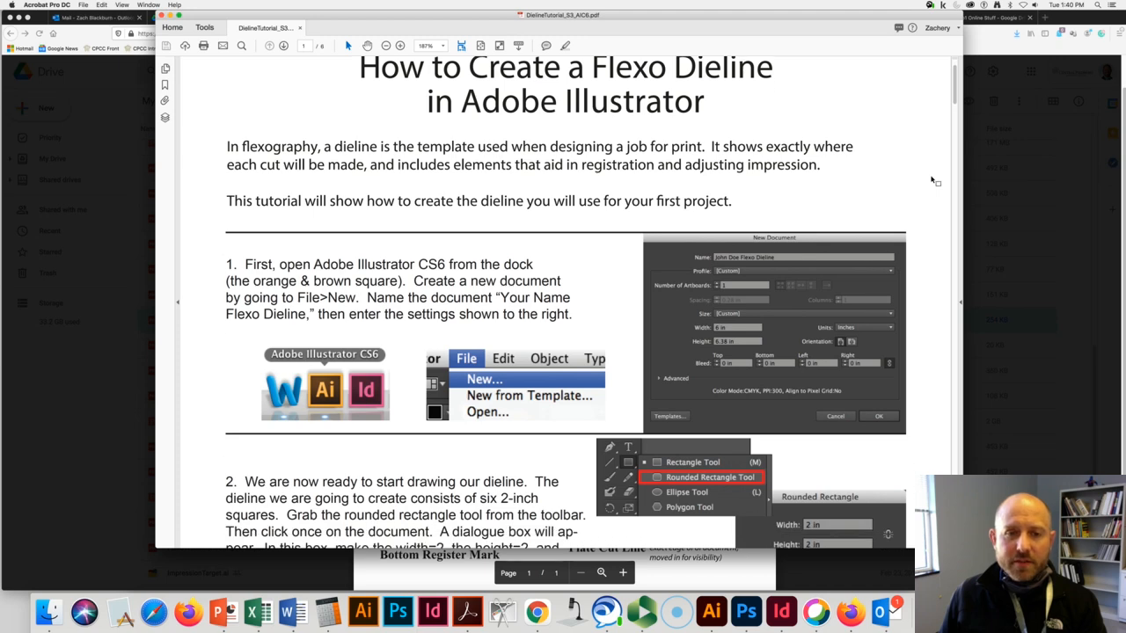
pyautogui.scroll(-3, 934, 180)
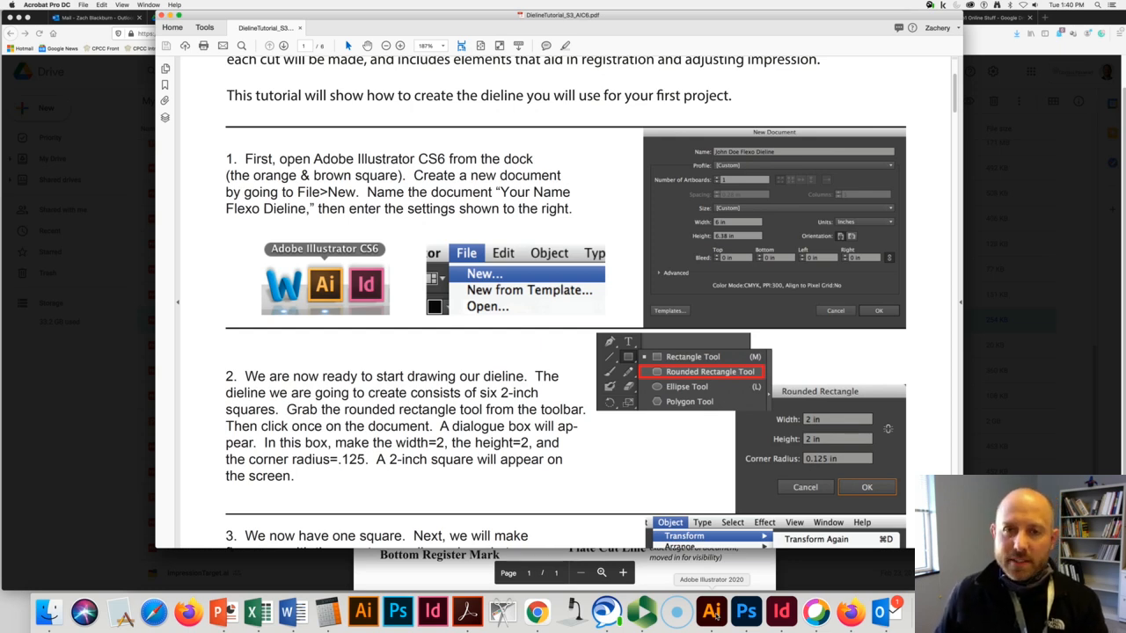
pyautogui.click(712, 613)
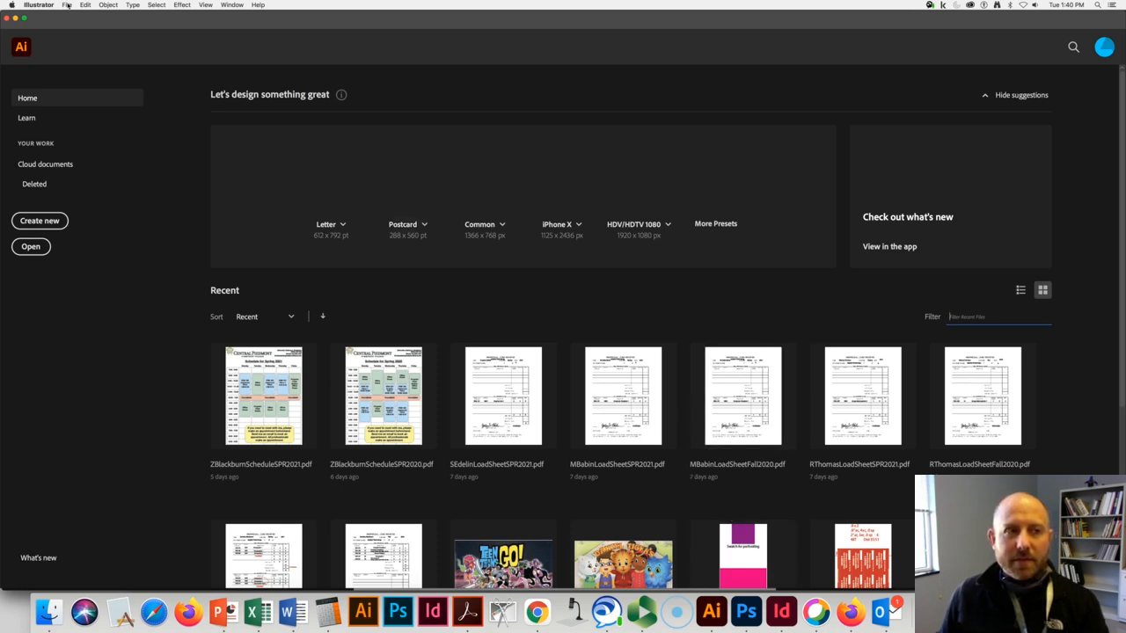
pyautogui.click(67, 5)
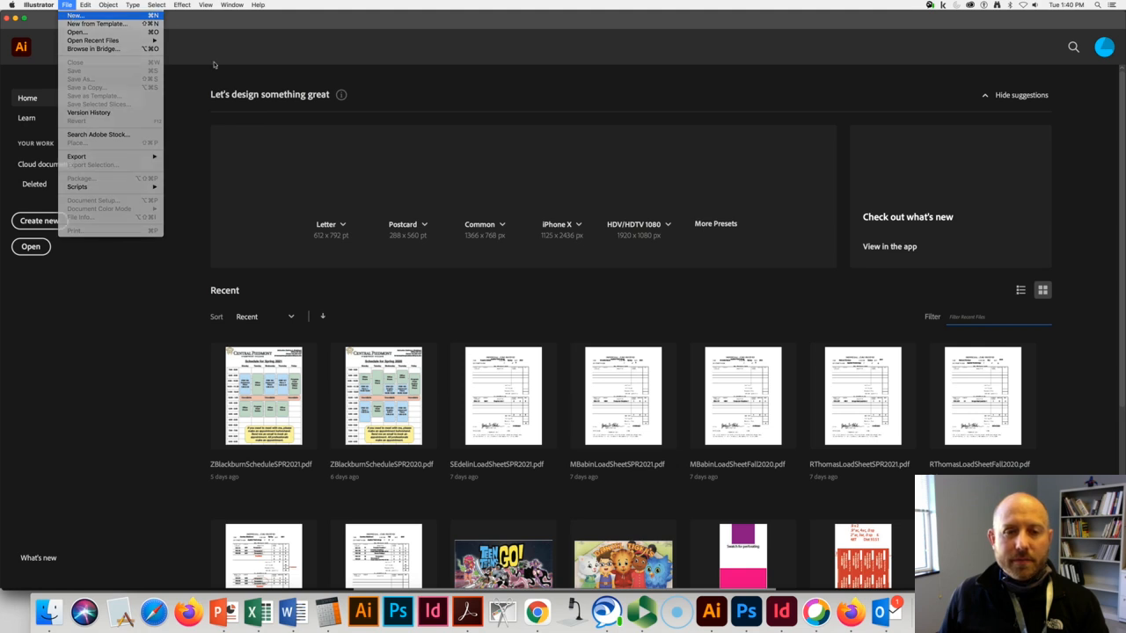
pyautogui.press('super+n')
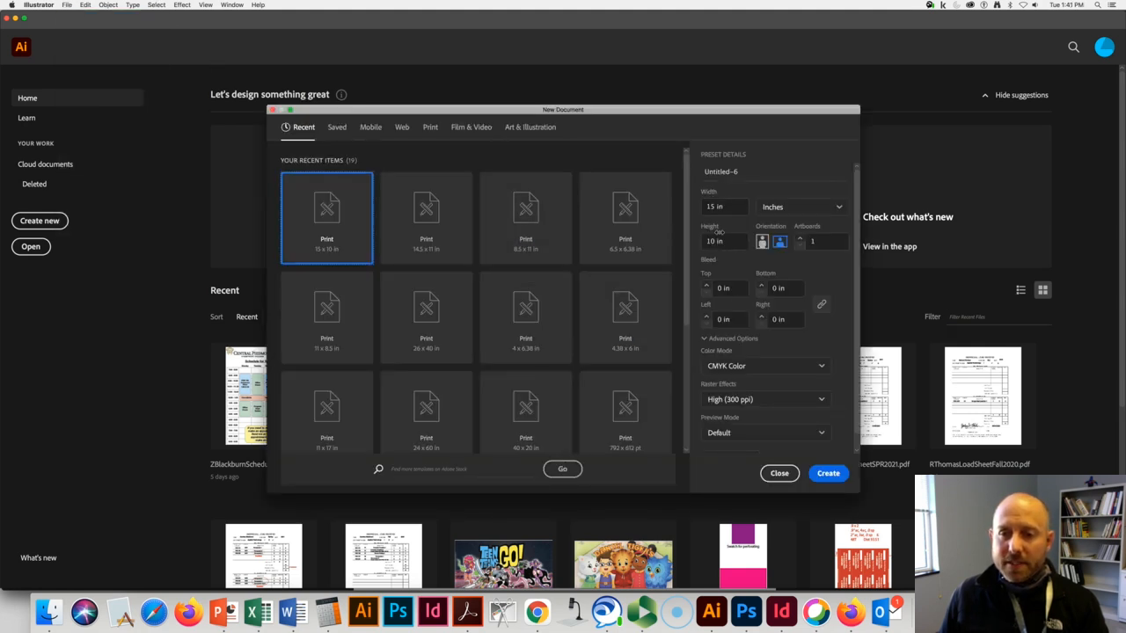
pyautogui.press('super+Tab')
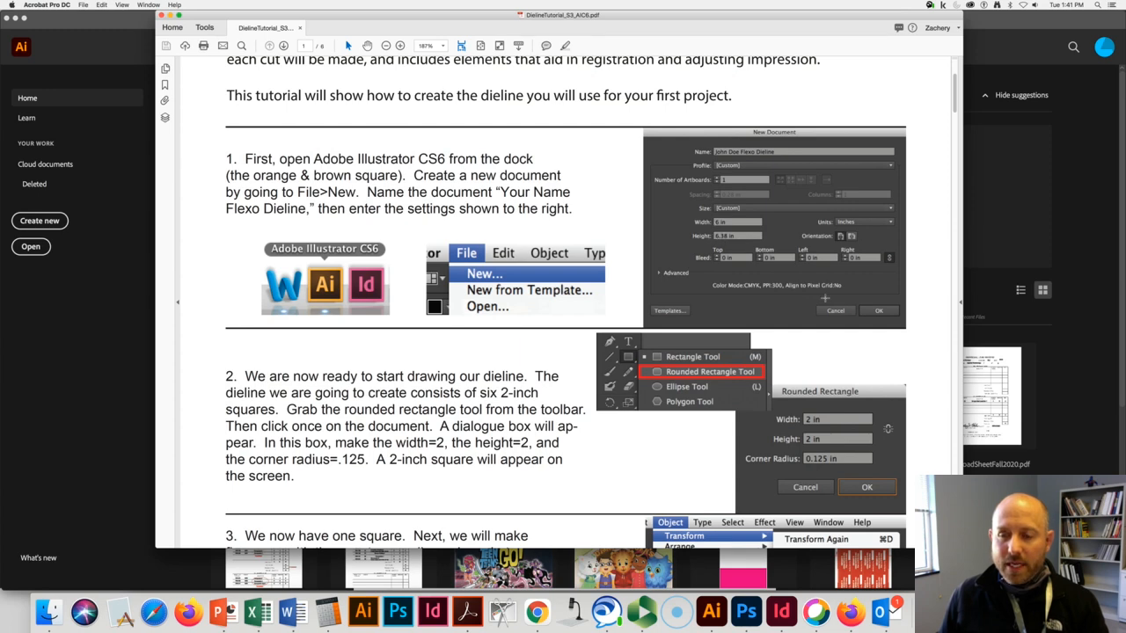
pyautogui.press('super+Tab')
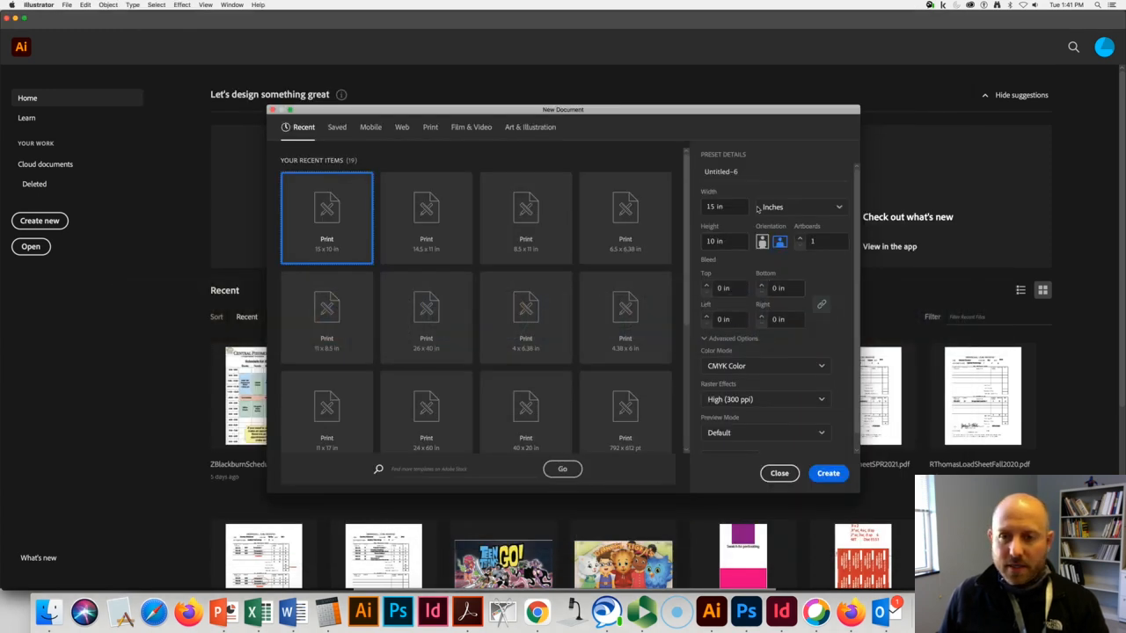
# Create the document in inches with a width of 6 in and a height of 6.38 in.
pyautogui.doubleClick(730, 209)
pyautogui.click(789, 209)
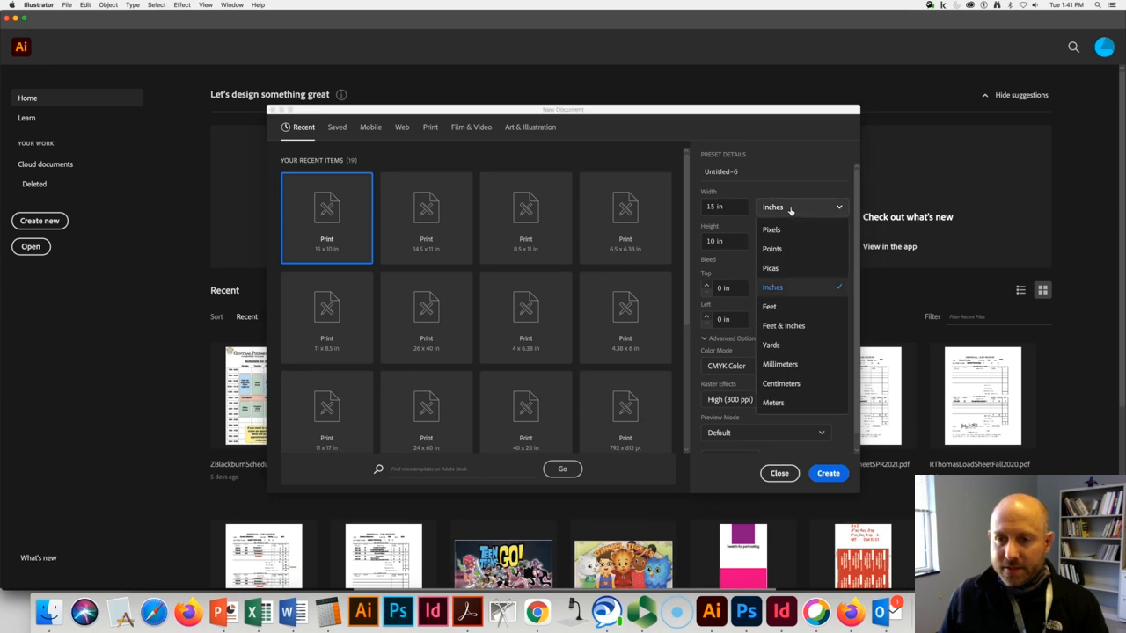
pyautogui.click(781, 286)
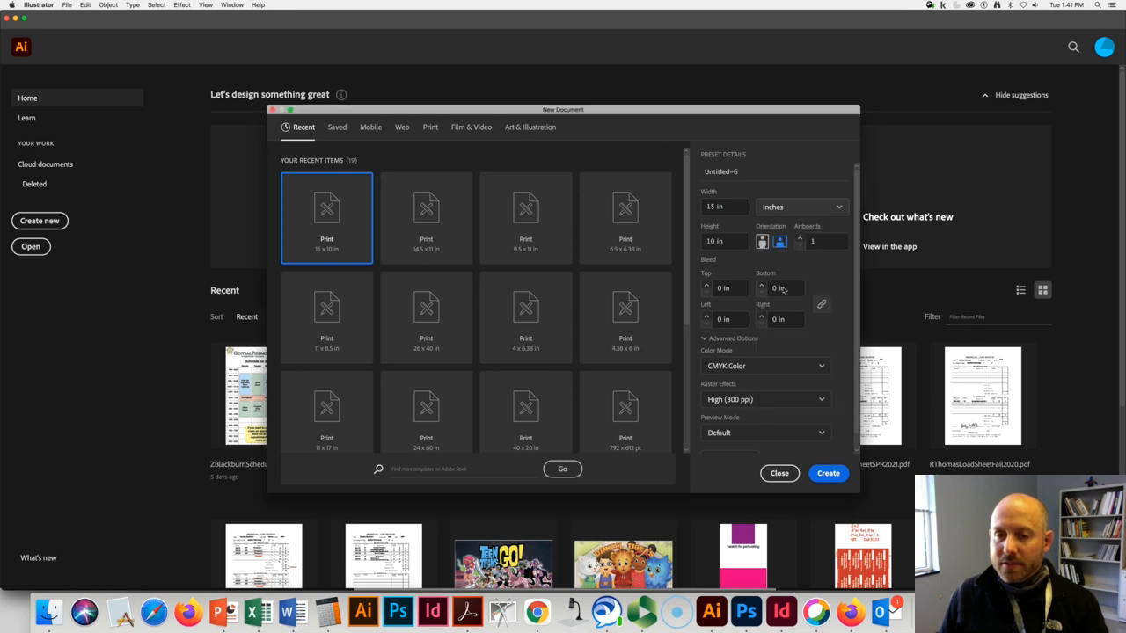
pyautogui.click(732, 208)
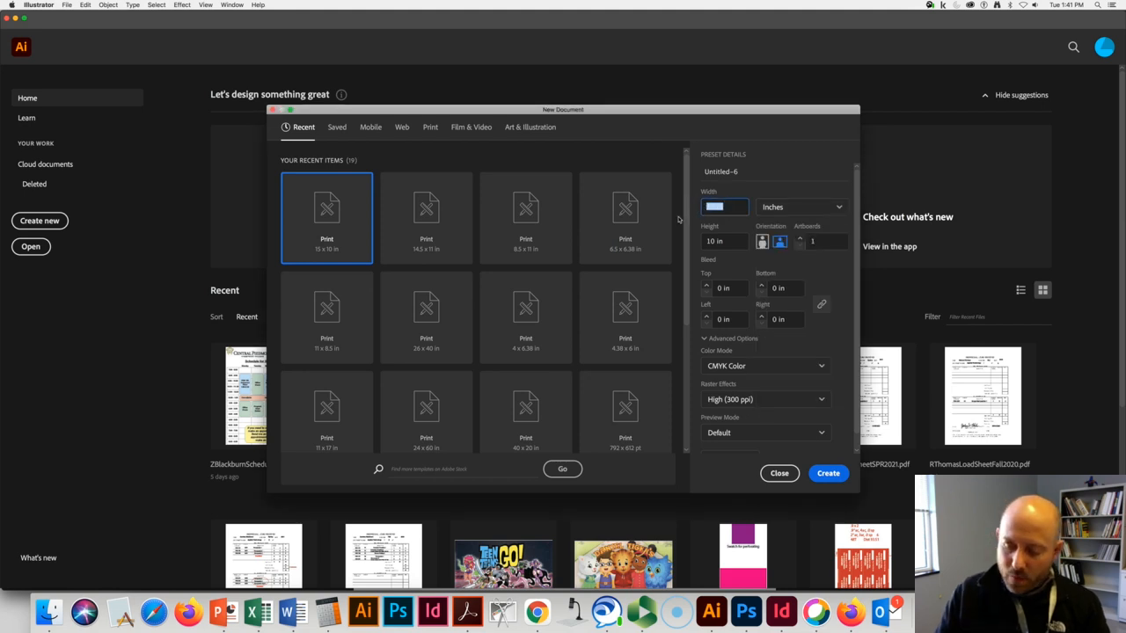
pyautogui.write('6')
pyautogui.press('Tab')
pyautogui.press('Tab')
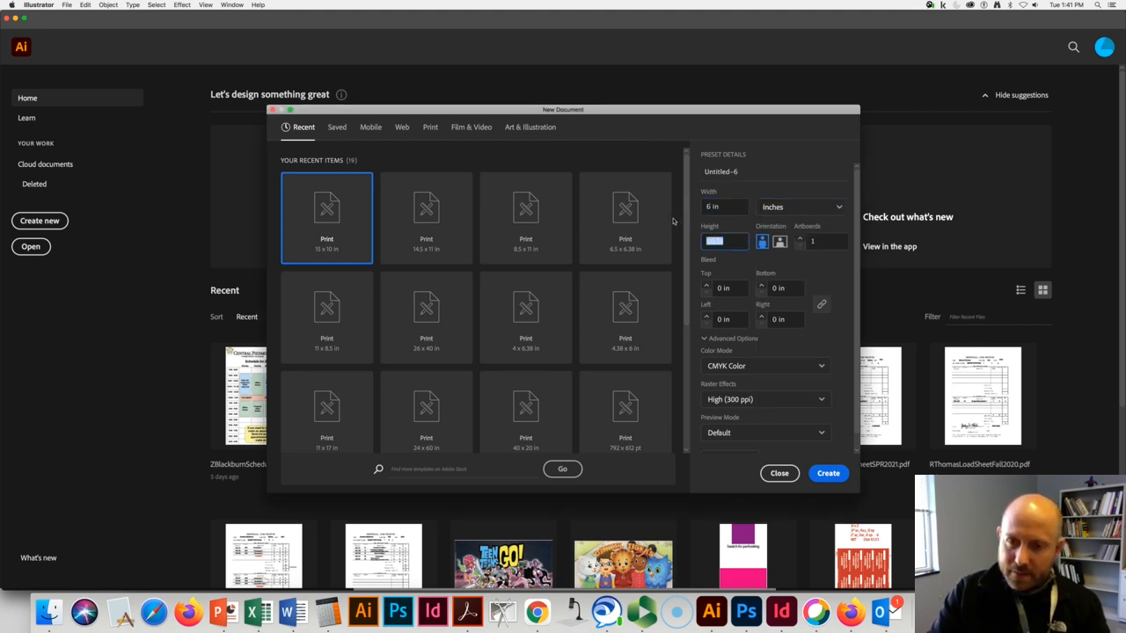
pyautogui.write('6.')
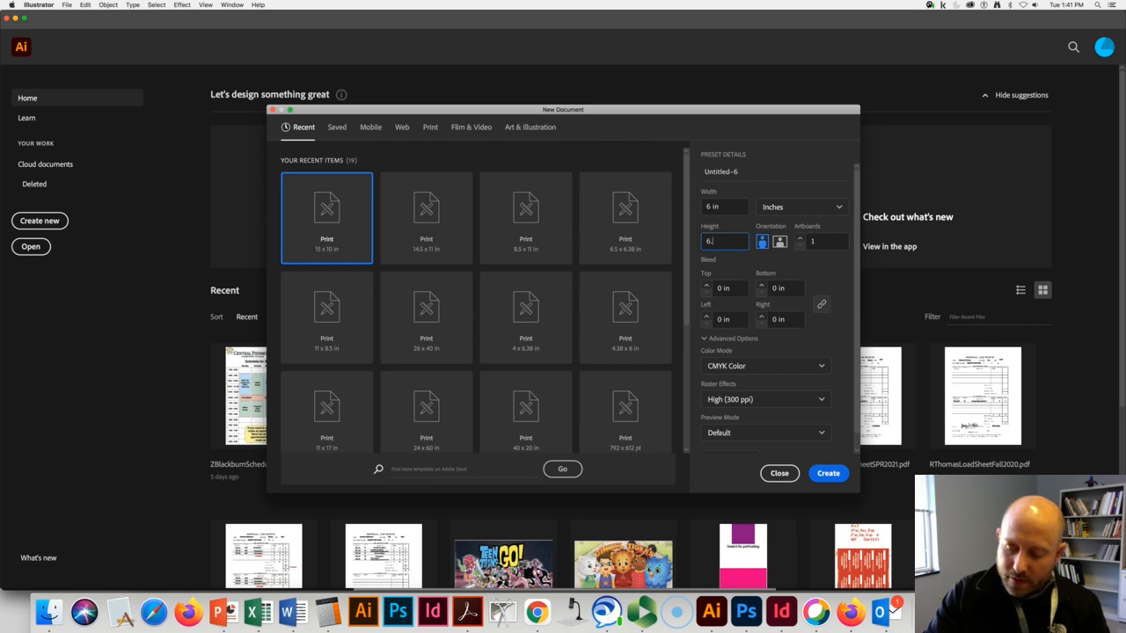
pyautogui.write('38')
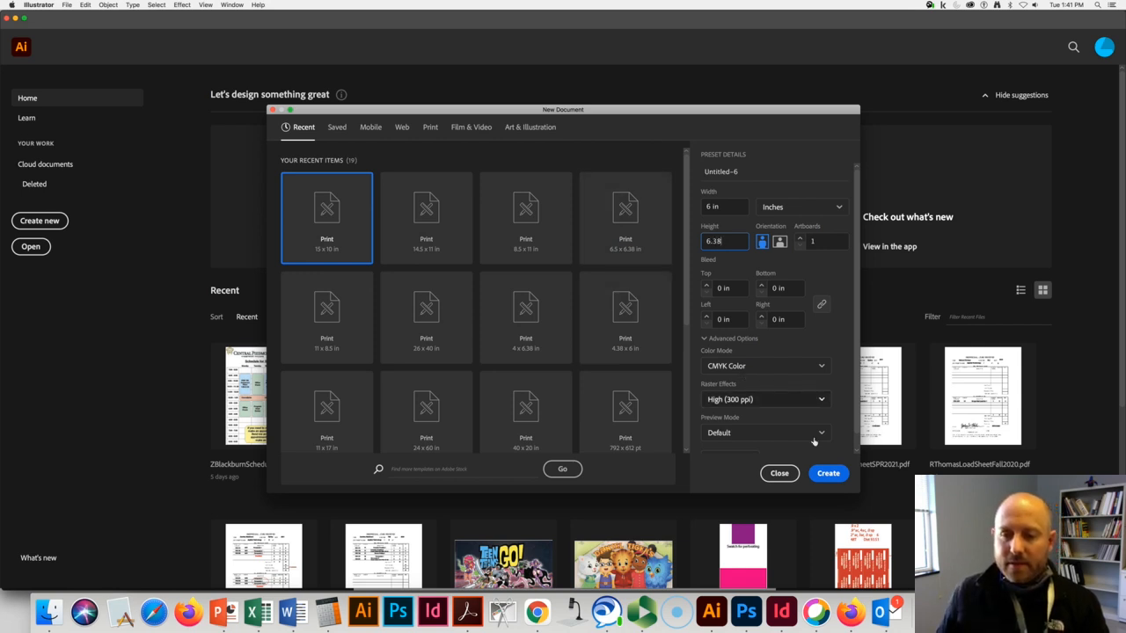
pyautogui.click(830, 475)
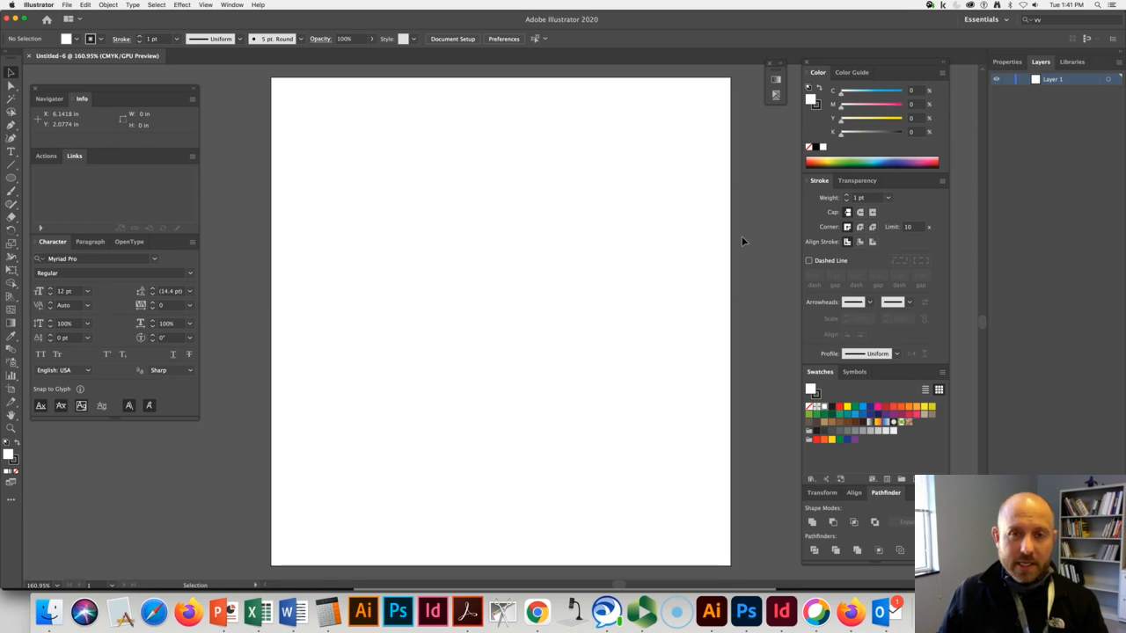
# Switch to Acrobat, read the tutorial's step 2 on drawing the rounded square, and return to Illustrator.
pyautogui.press('a')
pyautogui.press('super+Tab')
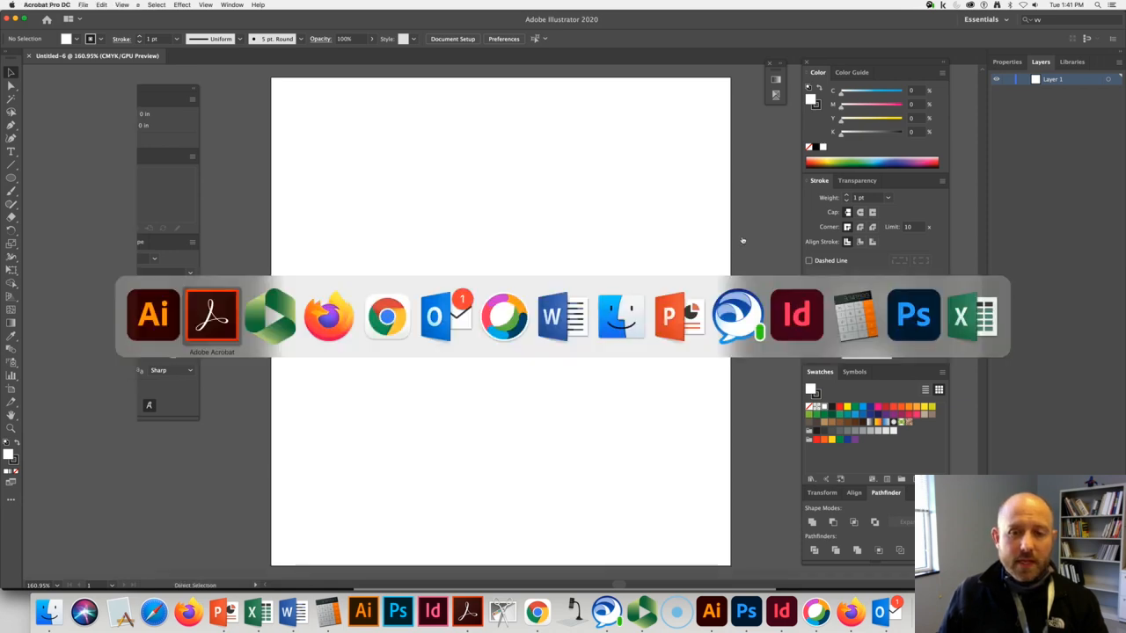
pyautogui.scroll(-3, 743, 241)
pyautogui.scroll(-5, 566, 301)
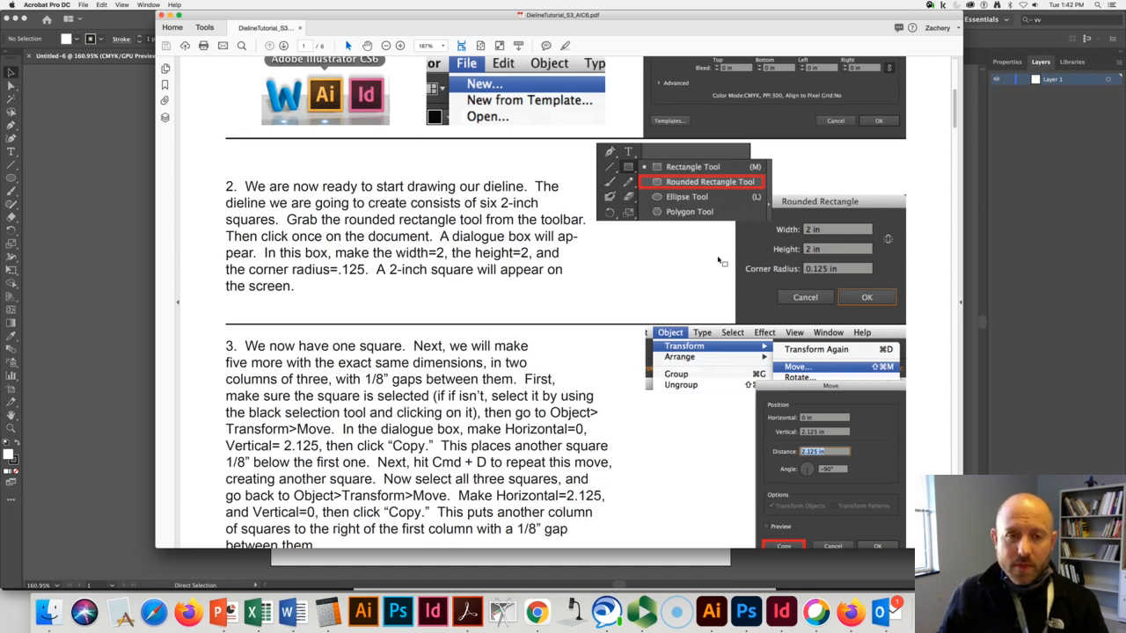
pyautogui.press('super+Tab')
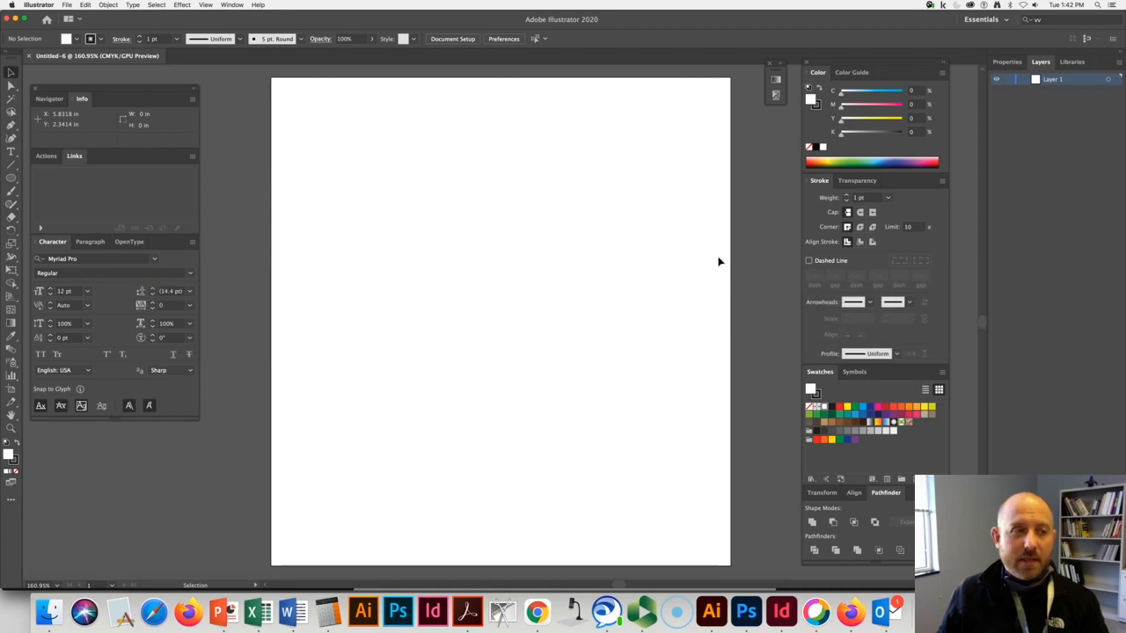
# Create a 2 × 2 in square with the Rounded Rectangle tool, keeping the 0.125 in corner radius.
pyautogui.click(13, 178)
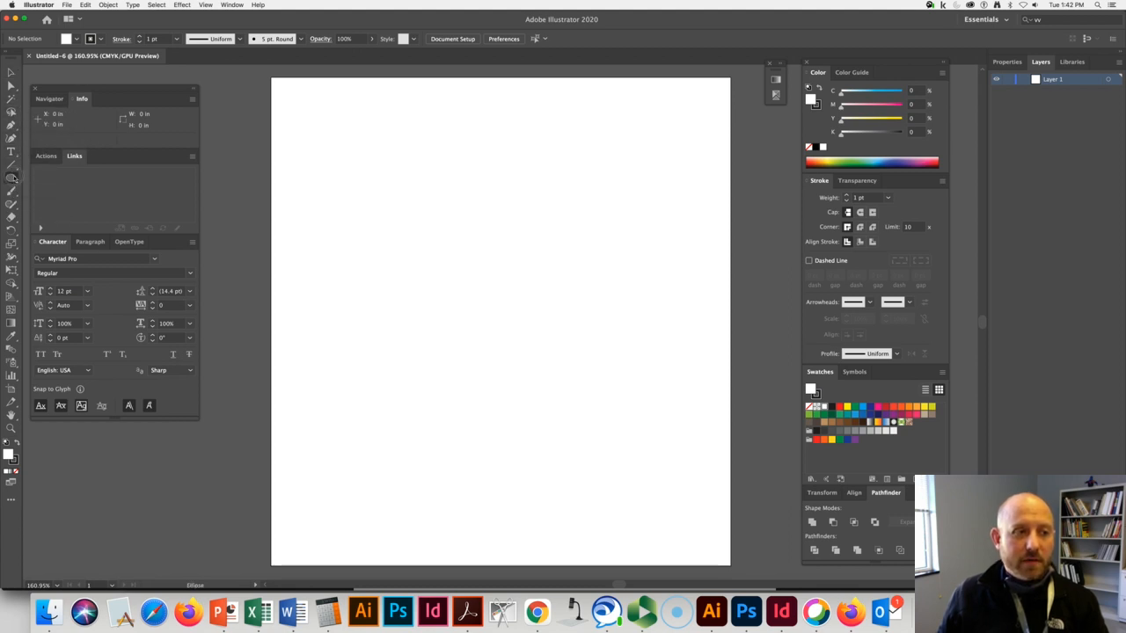
pyautogui.click(13, 178)
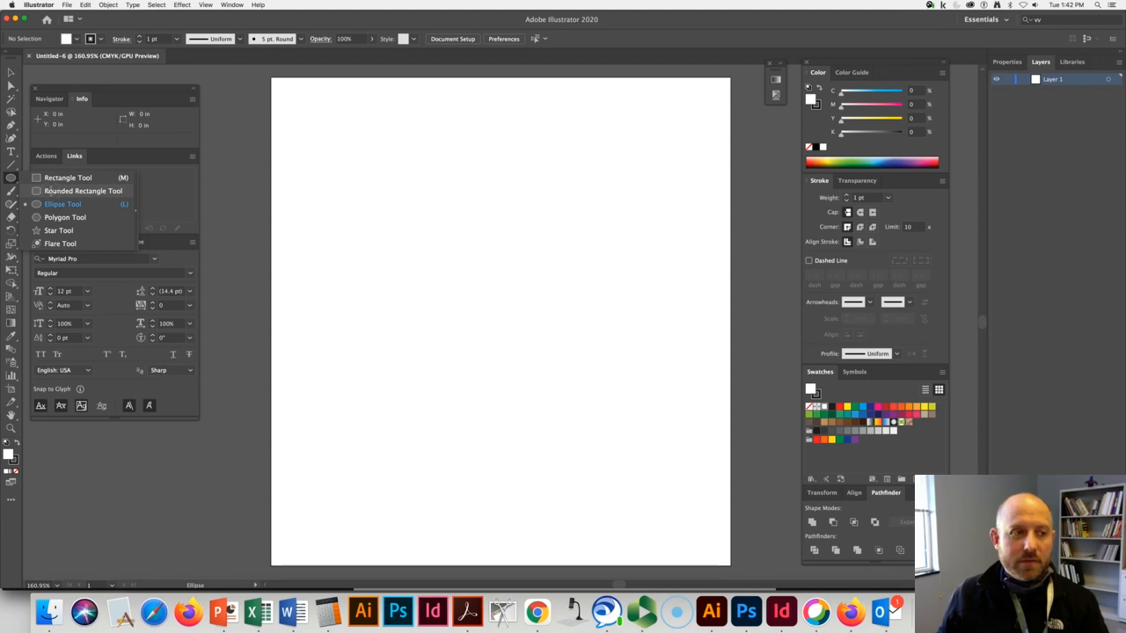
pyautogui.click(51, 193)
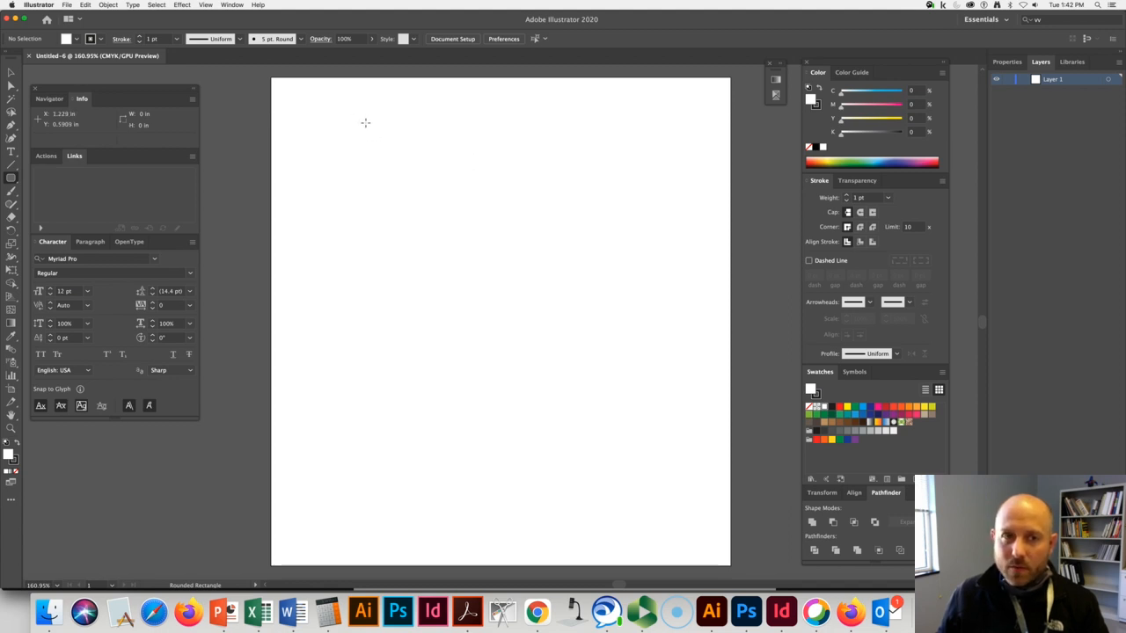
pyautogui.click(365, 123)
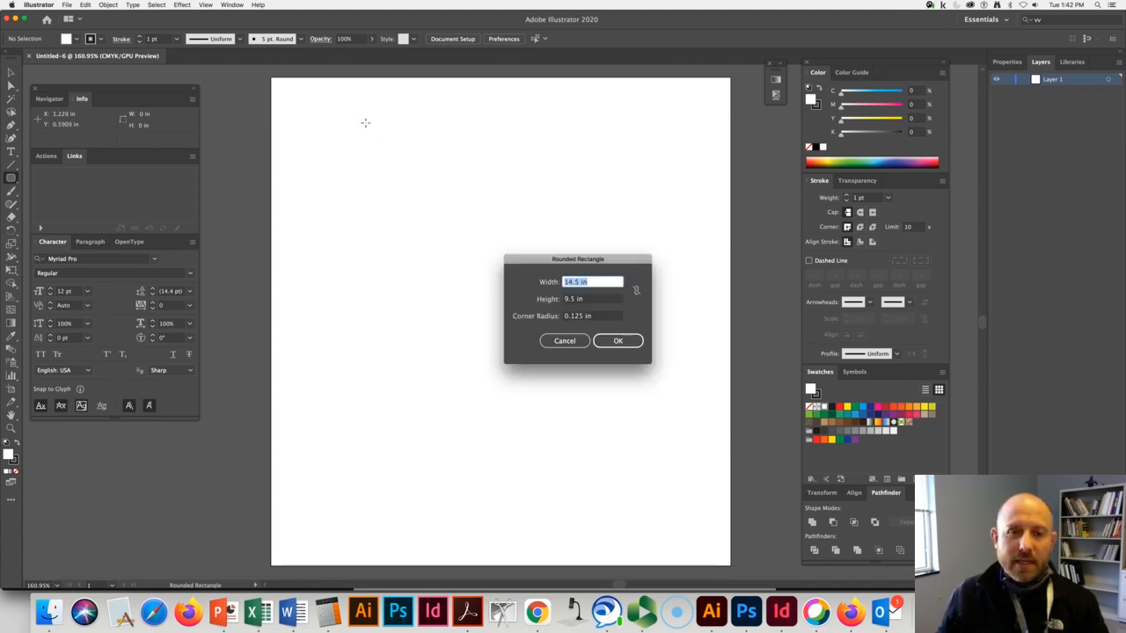
pyautogui.moveTo(606, 262); pyautogui.dragTo(540, 202)
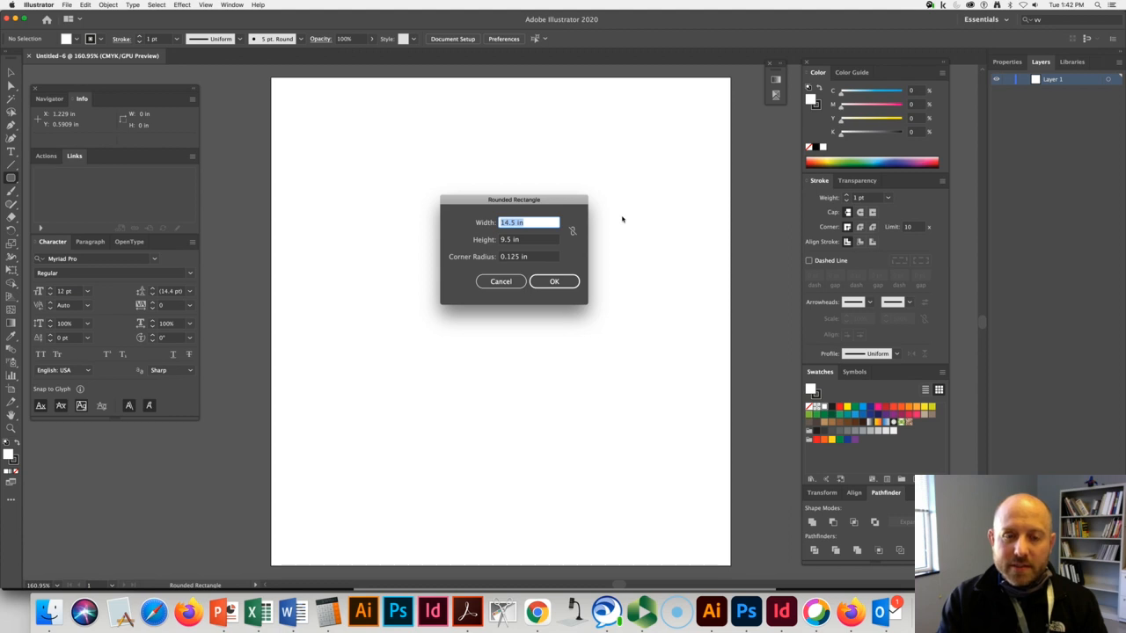
pyautogui.write('2')
pyautogui.press('Tab')
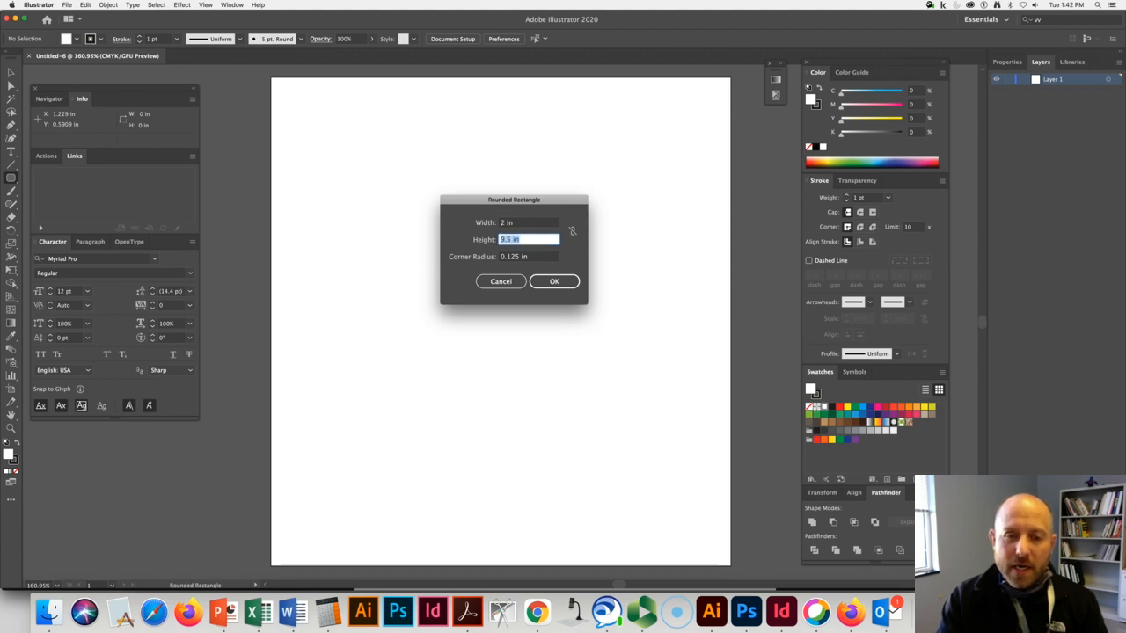
pyautogui.write('2')
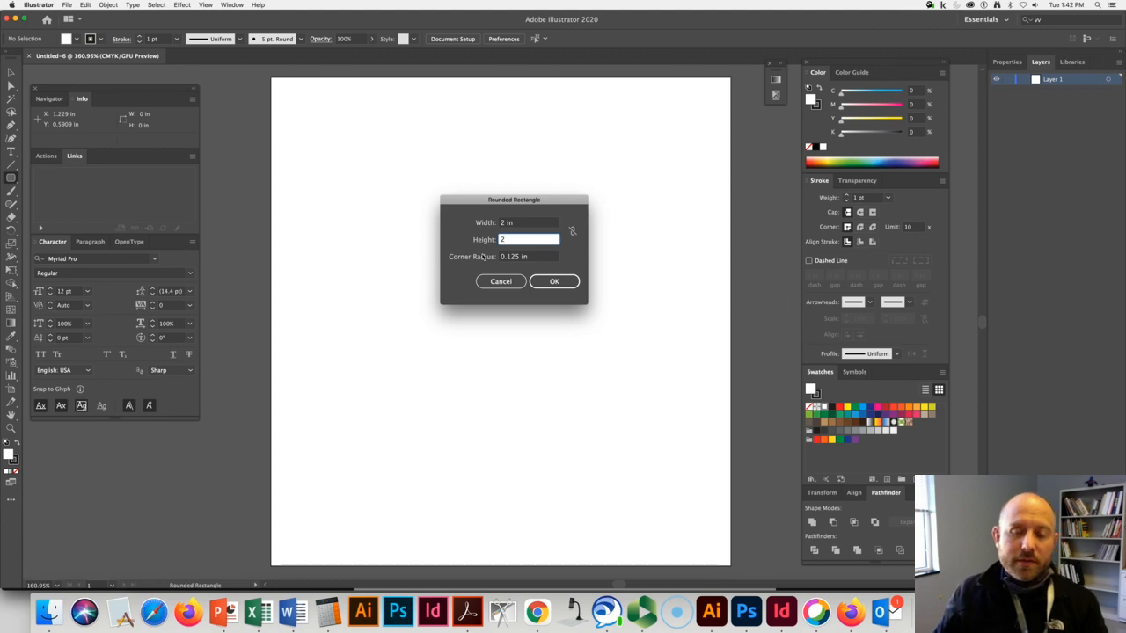
pyautogui.click(552, 282)
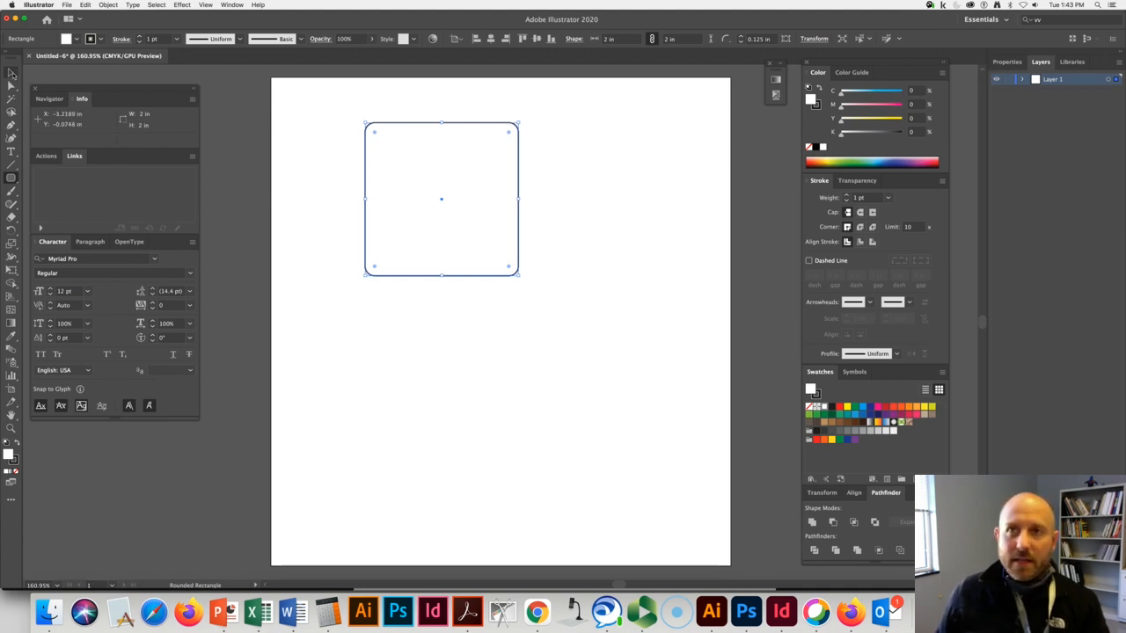
# Move the rounded square toward the artboard's upper-left corner, to about X 0.68 in and Y 0.11 in.
pyautogui.click(10, 73)
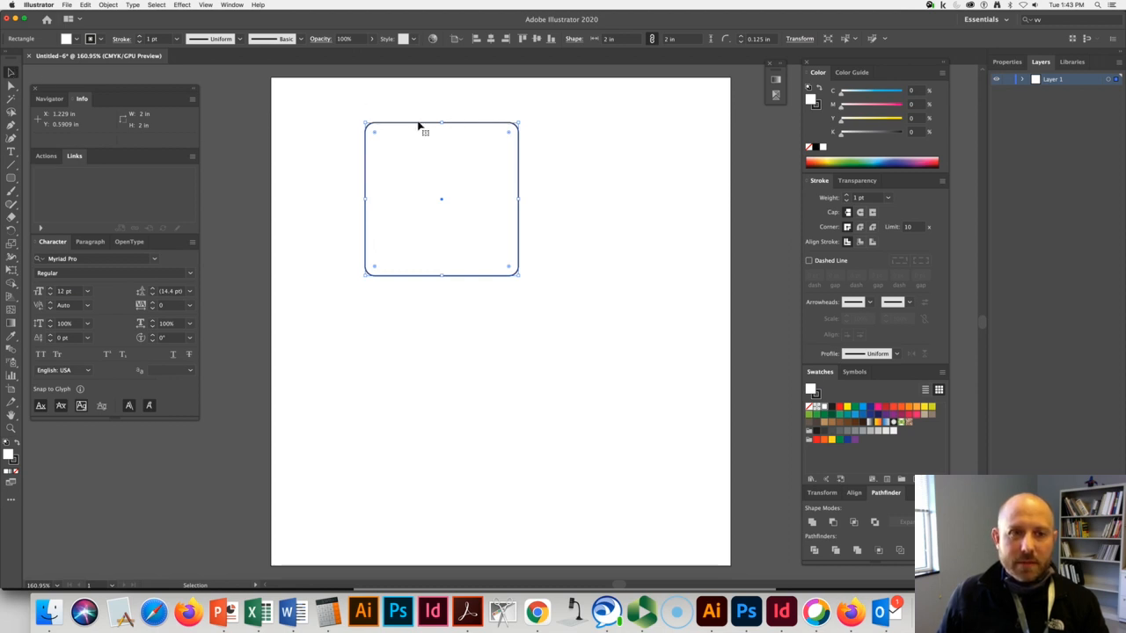
pyautogui.moveTo(419, 127); pyautogui.dragTo(380, 90)
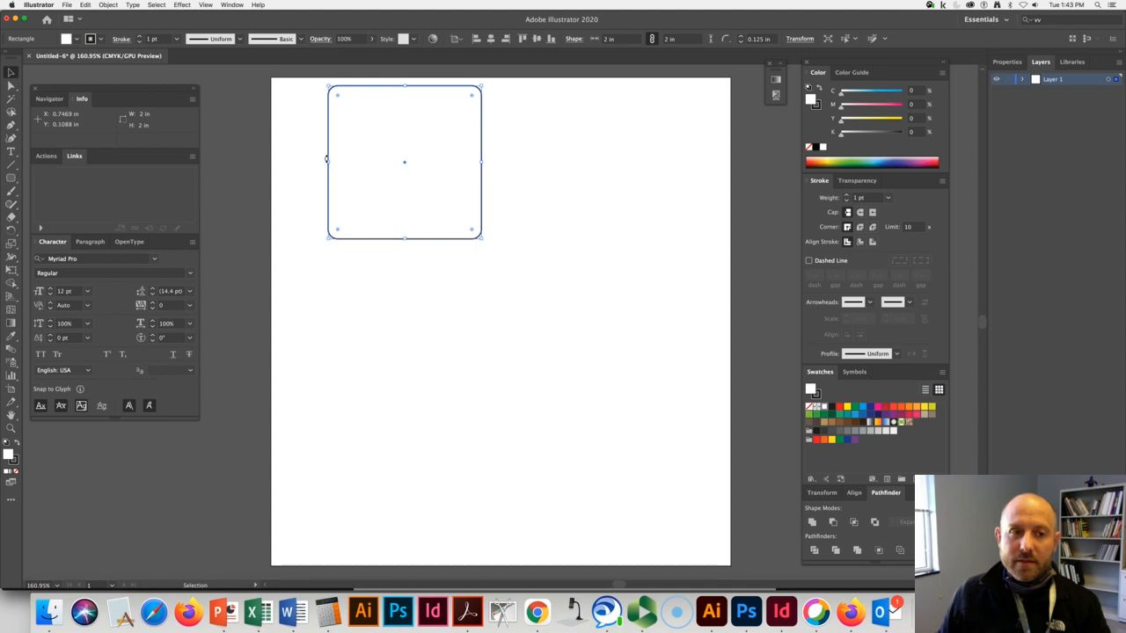
pyautogui.moveTo(435, 130)
pyautogui.mouseDown()
pyautogui.moveTo(493, 146)
pyautogui.moveTo(445, 138)
pyautogui.moveTo(464, 160)
pyautogui.moveTo(429, 122)
pyautogui.mouseUp()
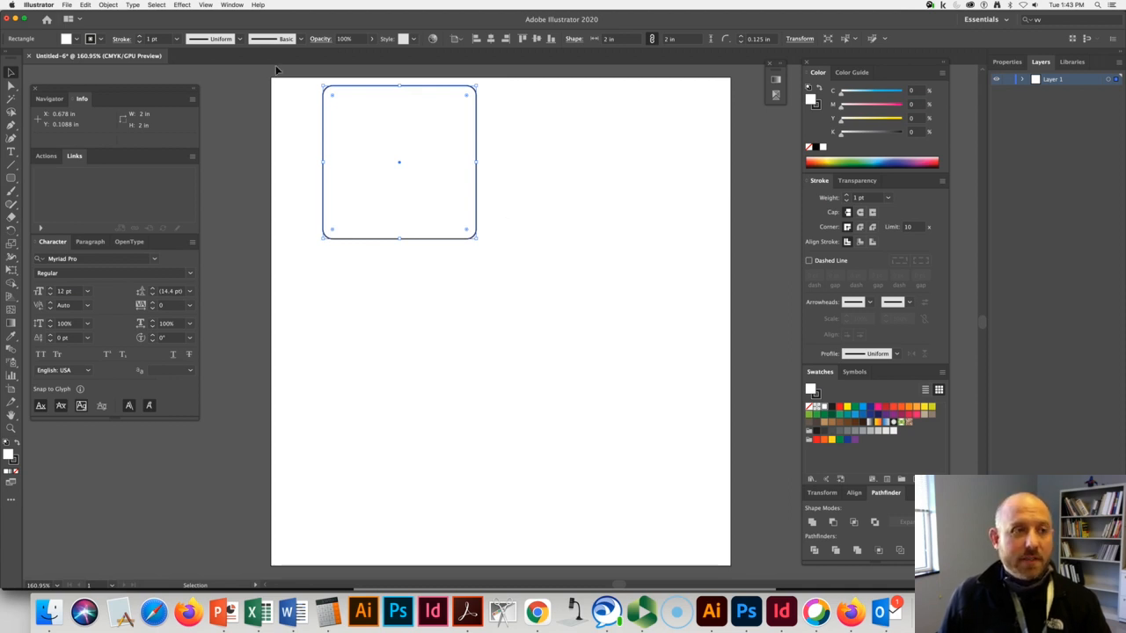
# Copy the rounded square 2.125 in horizontally and 0 in vertically with the Move command, and deselect the copy.
pyautogui.click(108, 4)
pyautogui.moveTo(110, 15)
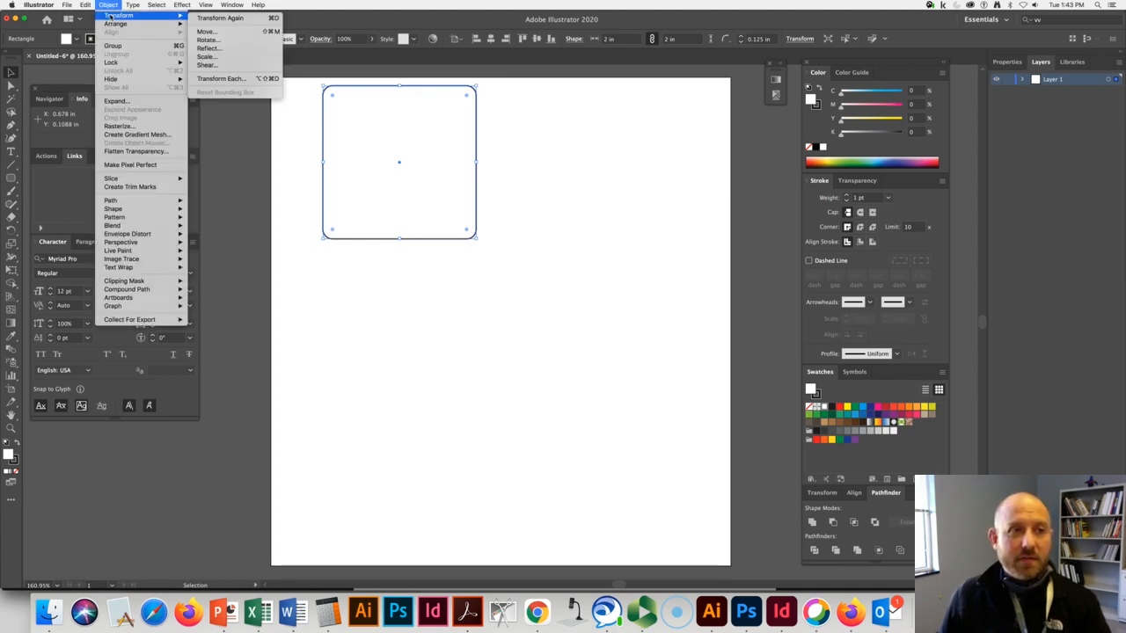
pyautogui.click(217, 33)
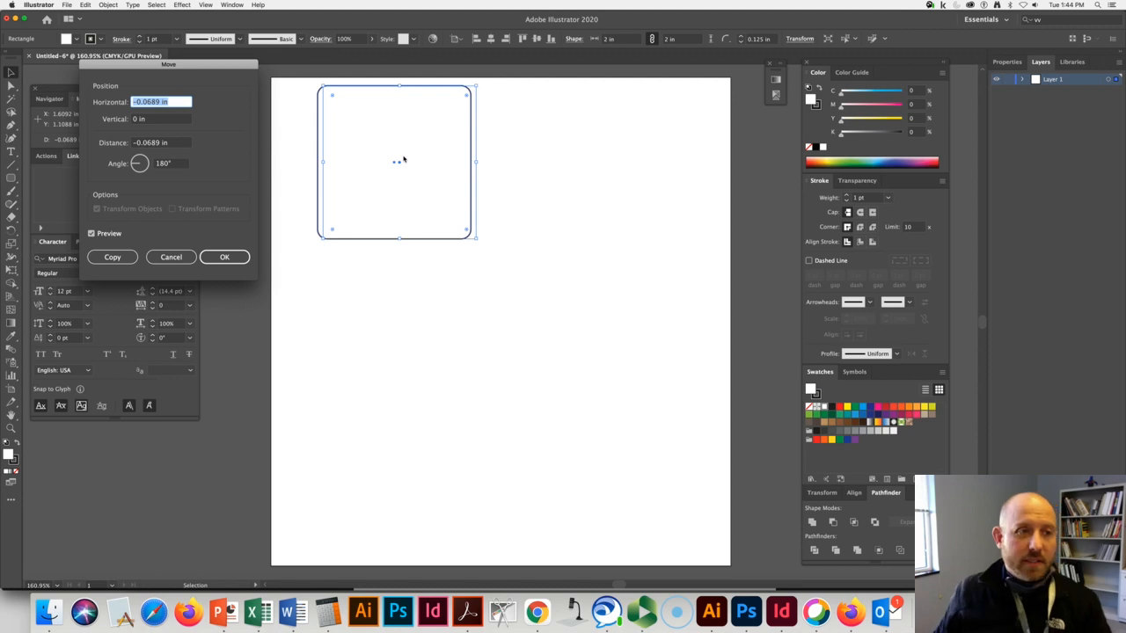
pyautogui.moveTo(221, 71); pyautogui.dragTo(457, 280)
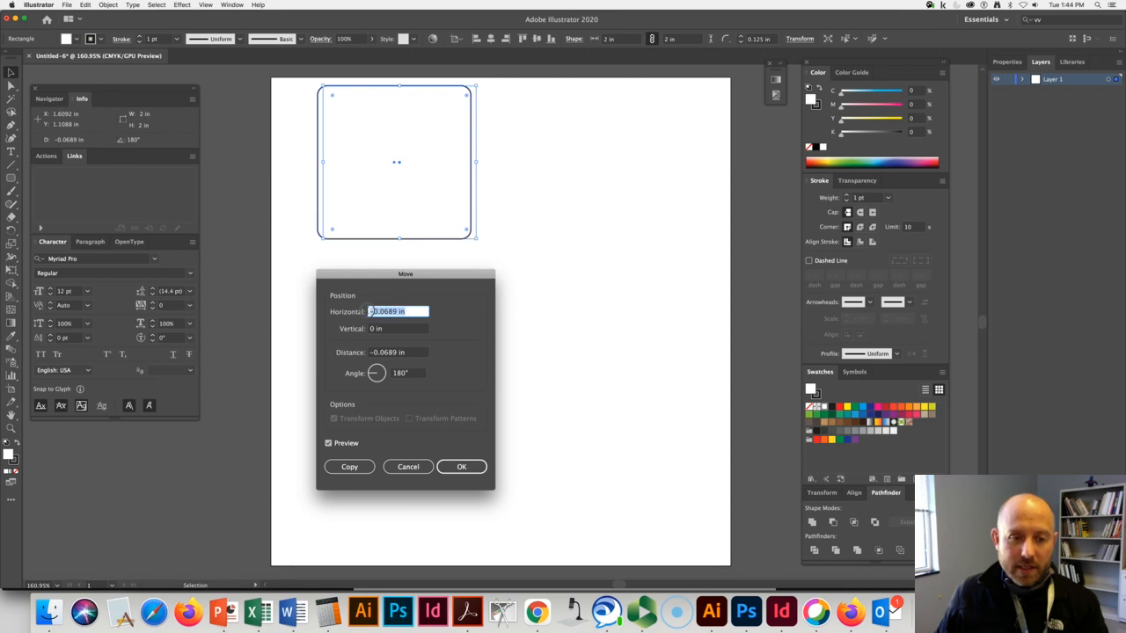
pyautogui.press('BackSpace')
pyautogui.write('2.')
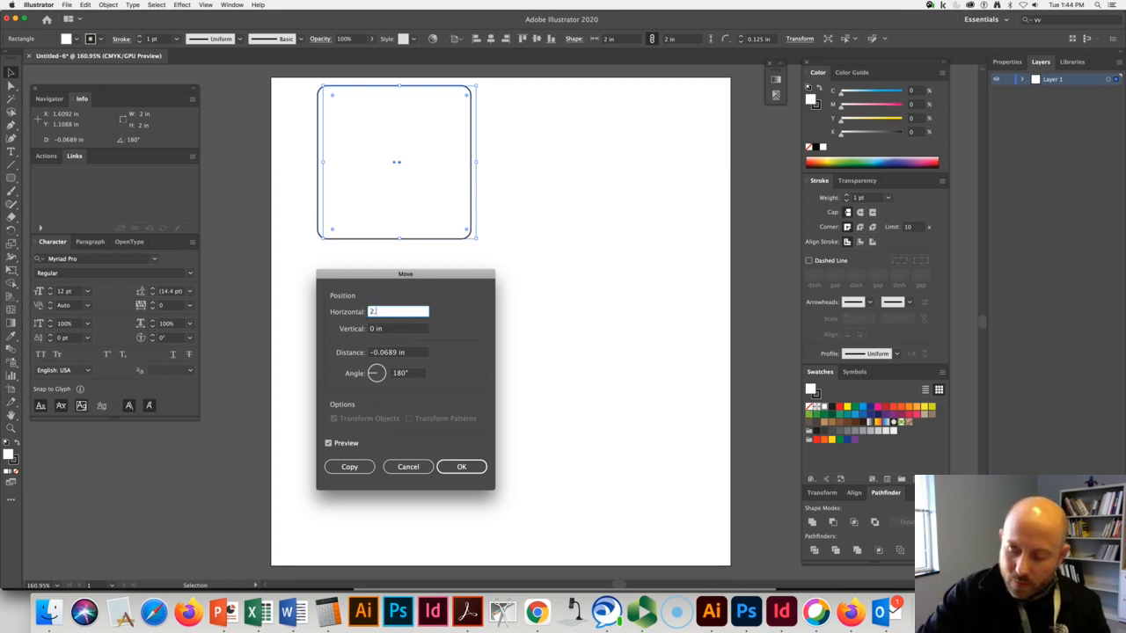
pyautogui.write('125')
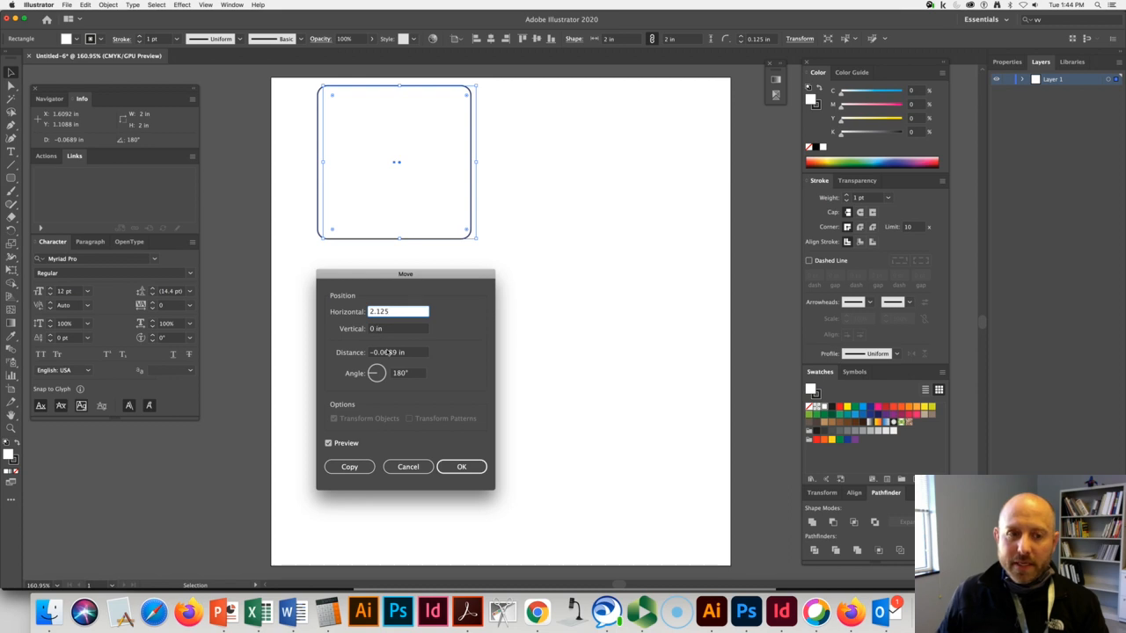
pyautogui.click(349, 468)
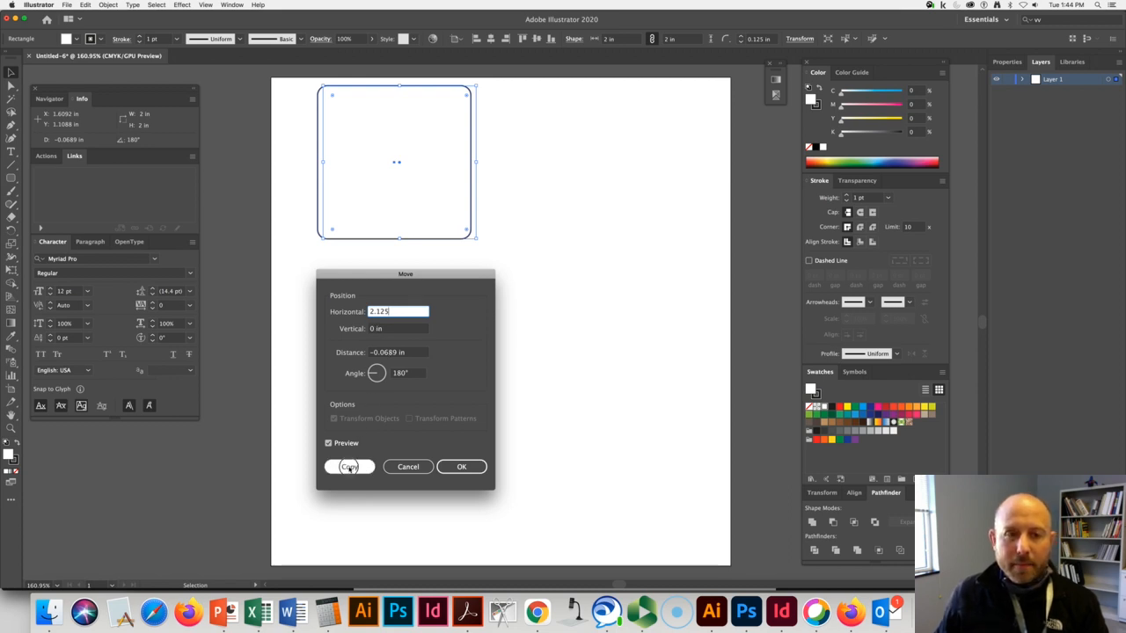
pyautogui.click(538, 360)
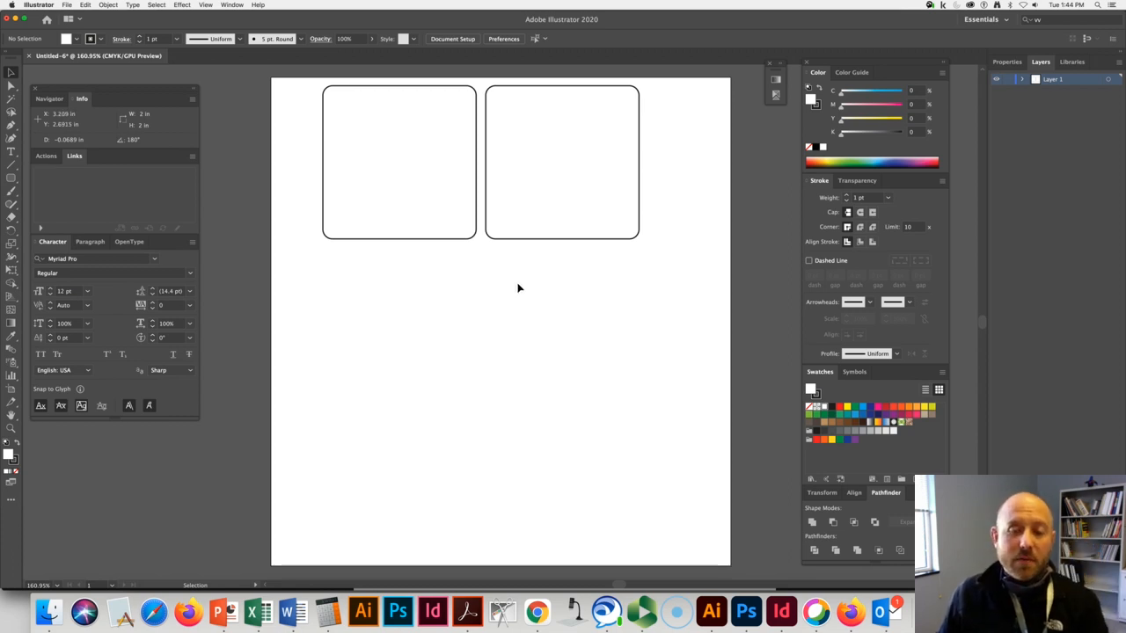
# Copy both rounded squares 0 in horizontally and 2.125 in vertically with the Move command to add a second row.
pyautogui.moveTo(555, 264); pyautogui.dragTo(422, 183)
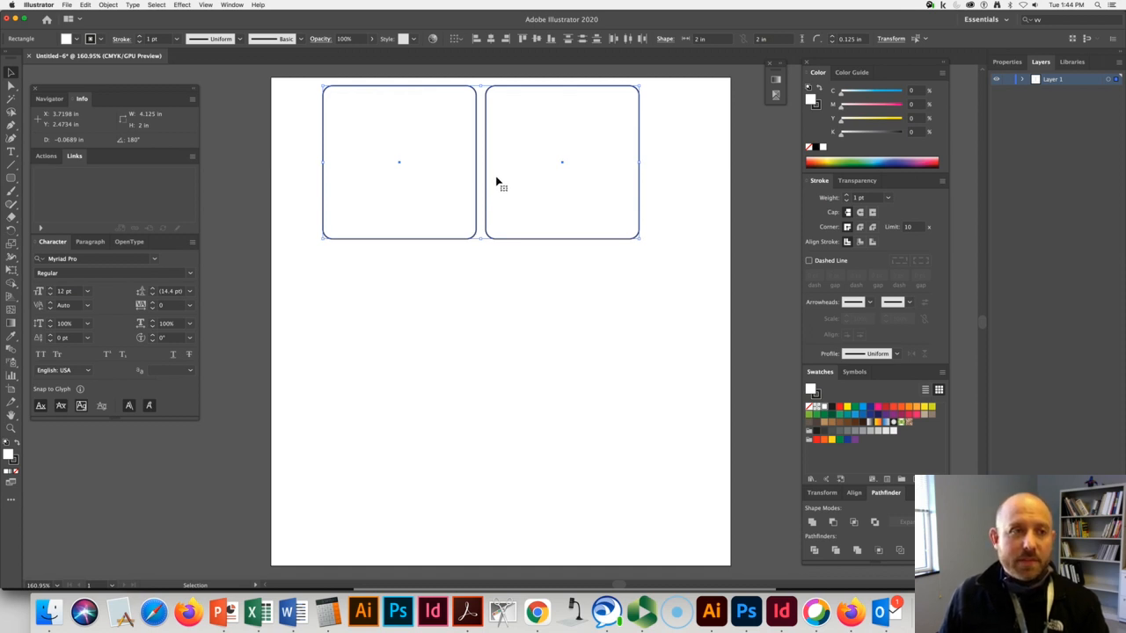
pyautogui.click(109, 4)
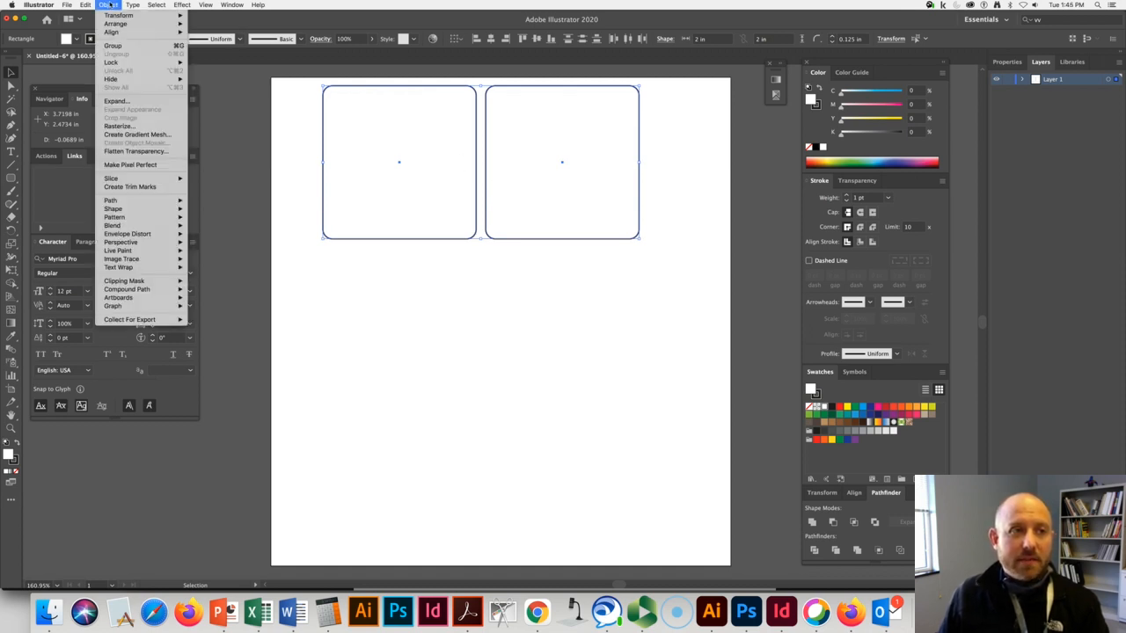
pyautogui.moveTo(112, 17)
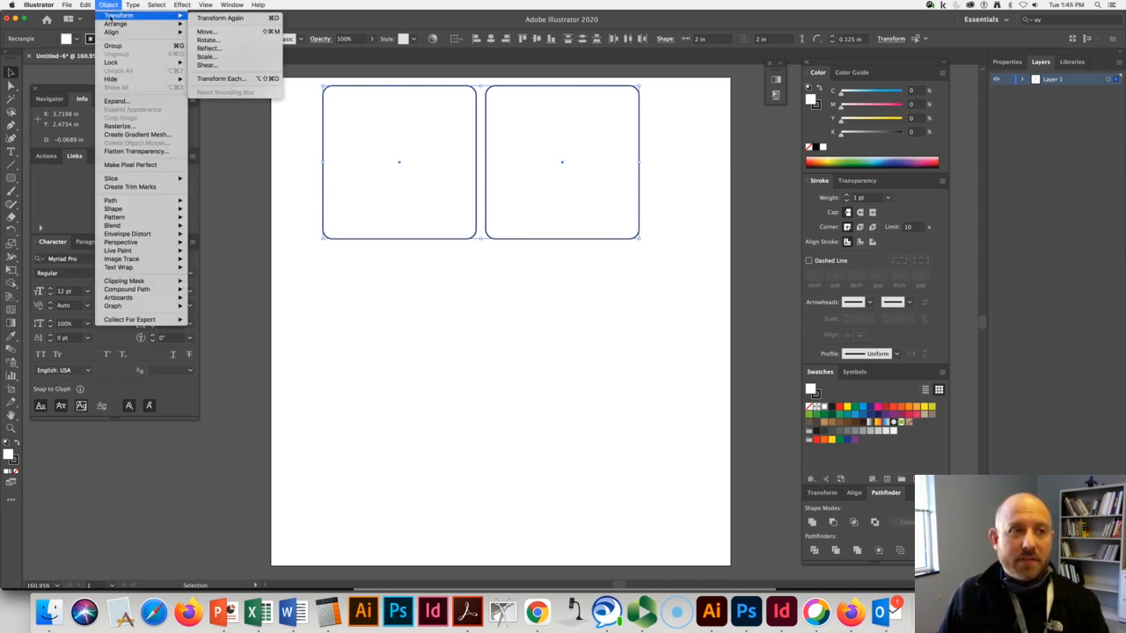
pyautogui.click(225, 35)
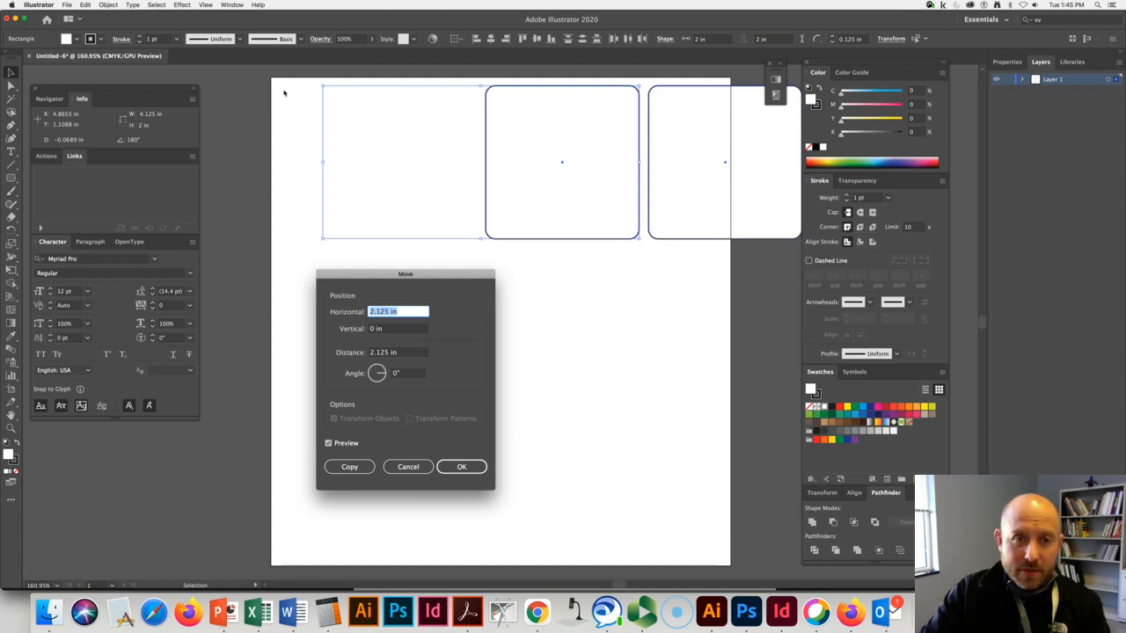
pyautogui.write('0')
pyautogui.press('Tab')
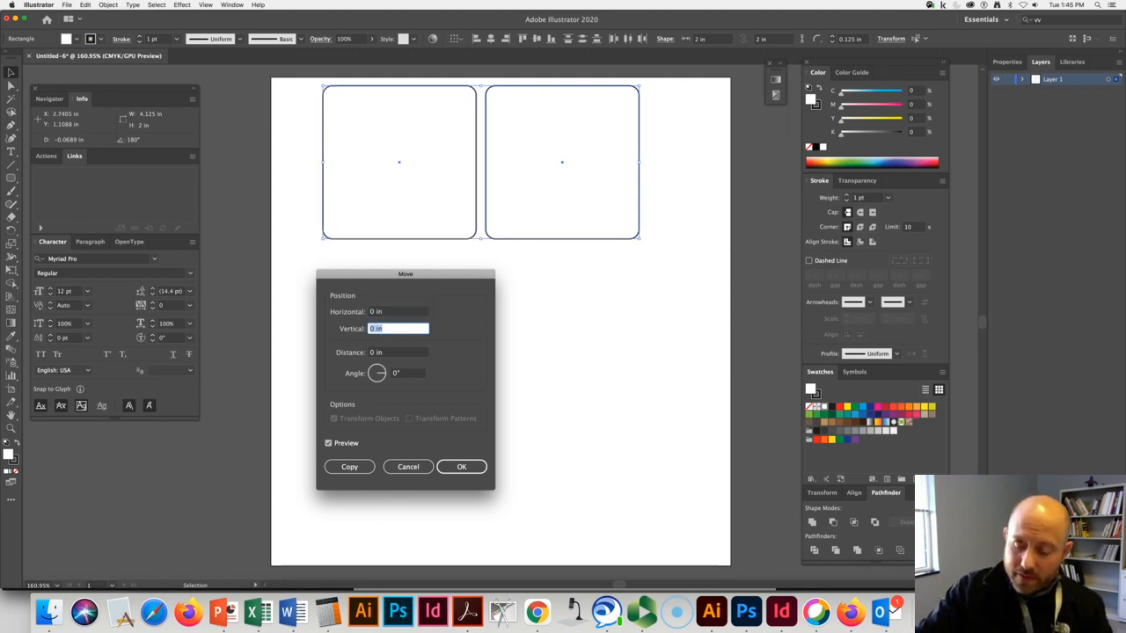
pyautogui.write('2')
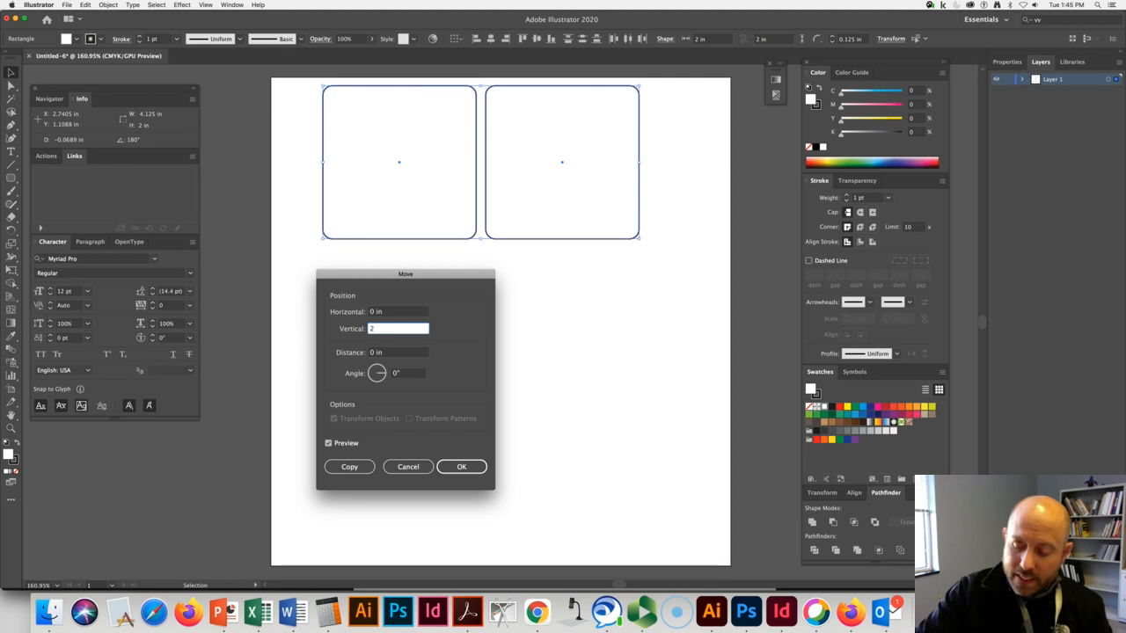
pyautogui.write('.125')
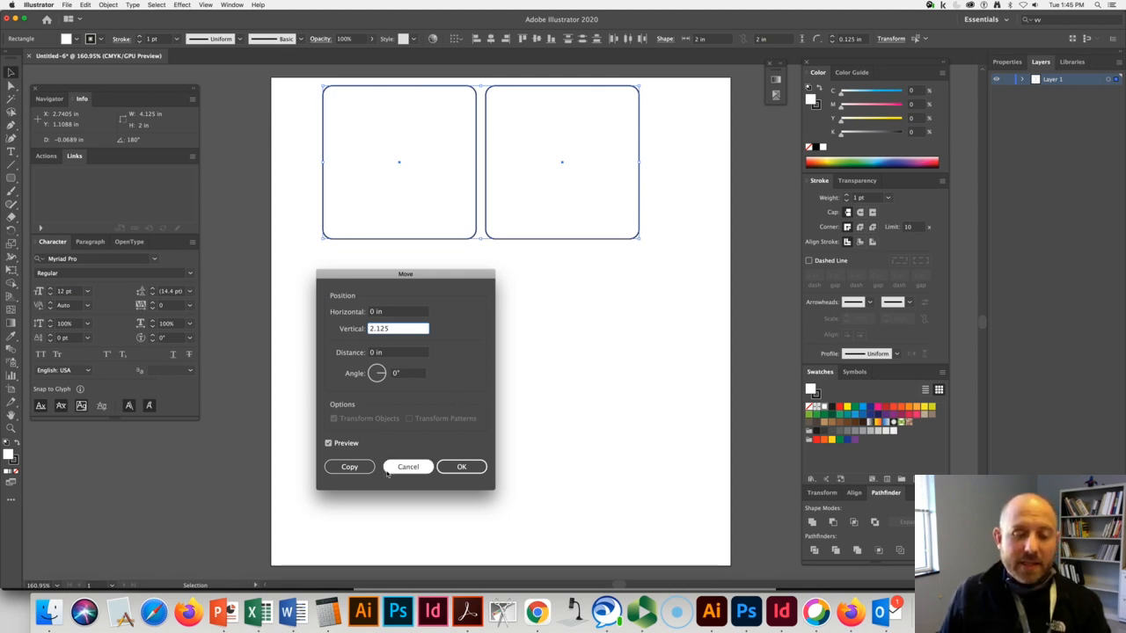
pyautogui.click(350, 467)
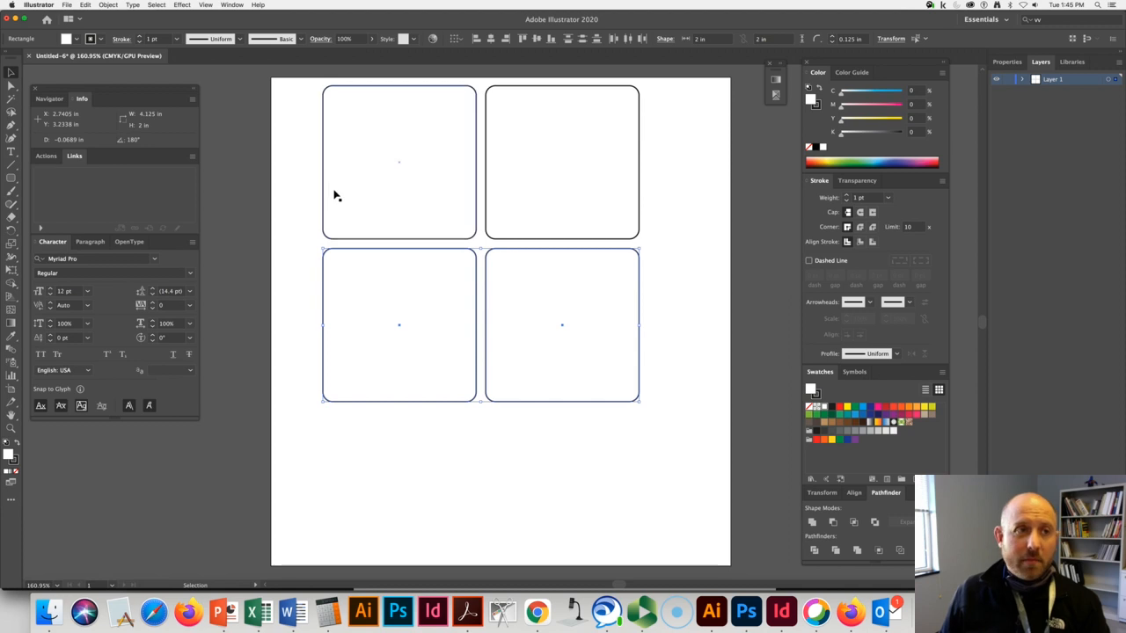
# Repeat the copy with Transform Again to add a third row of squares, and deselect it.
pyautogui.click(108, 5)
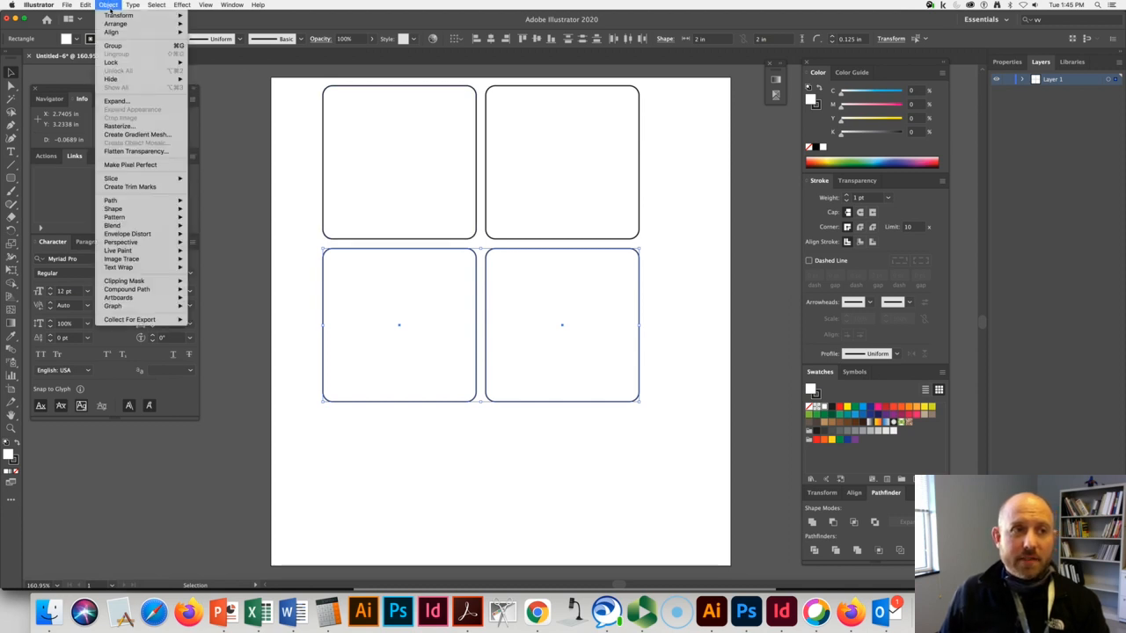
pyautogui.moveTo(132, 16)
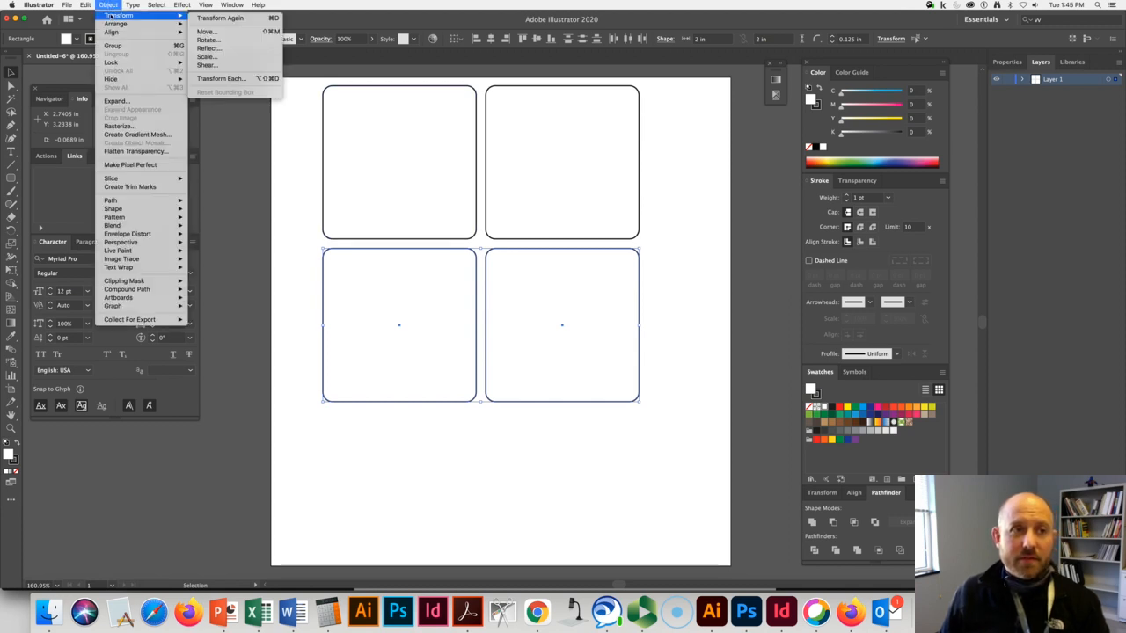
pyautogui.click(272, 19)
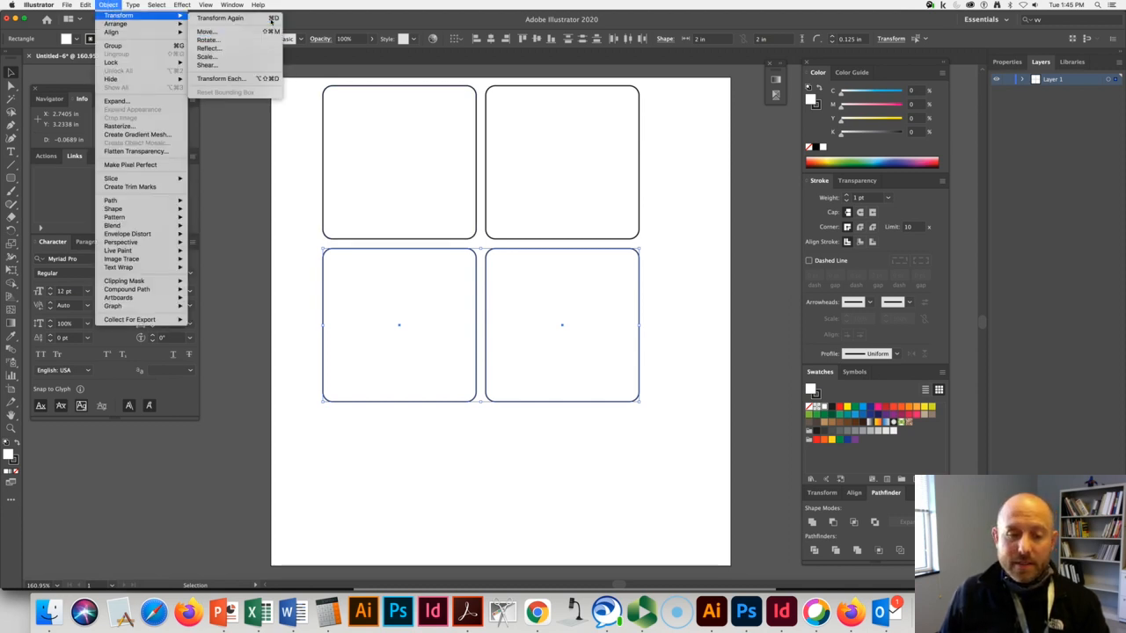
pyautogui.click(689, 271)
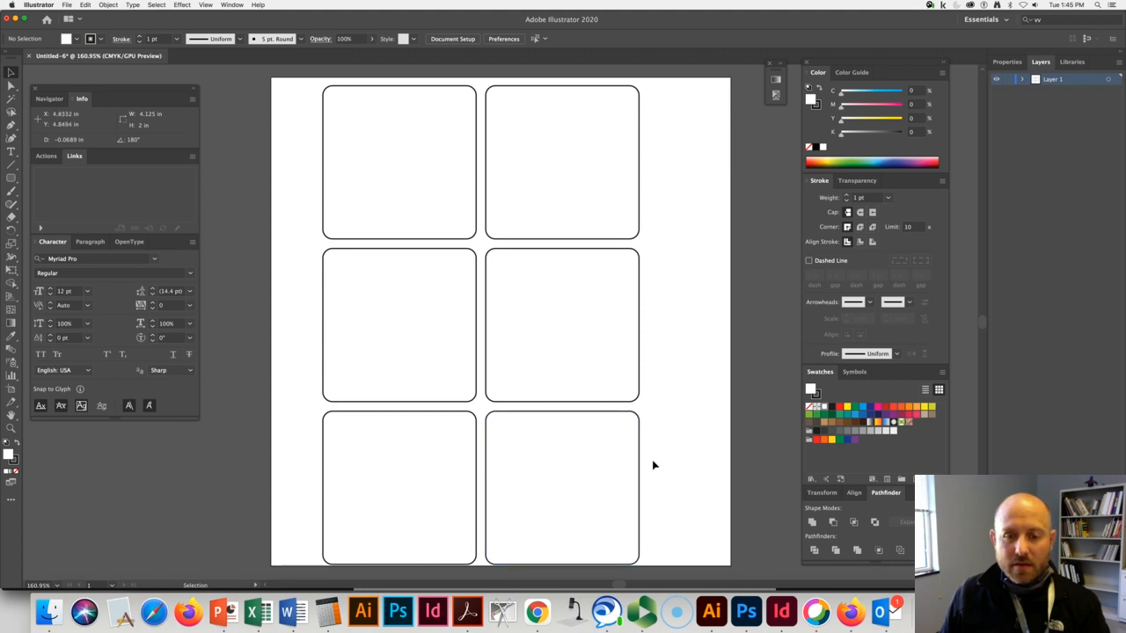
# Group all six rounded squares and clear the selection.
pyautogui.moveTo(304, 88); pyautogui.dragTo(660, 507)
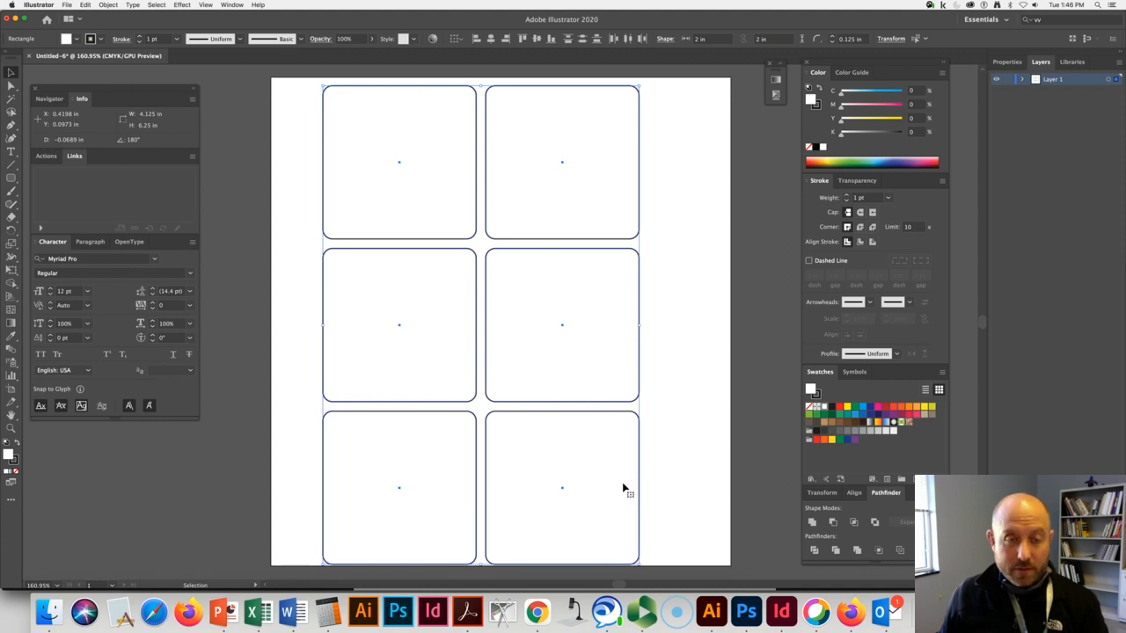
pyautogui.click(109, 5)
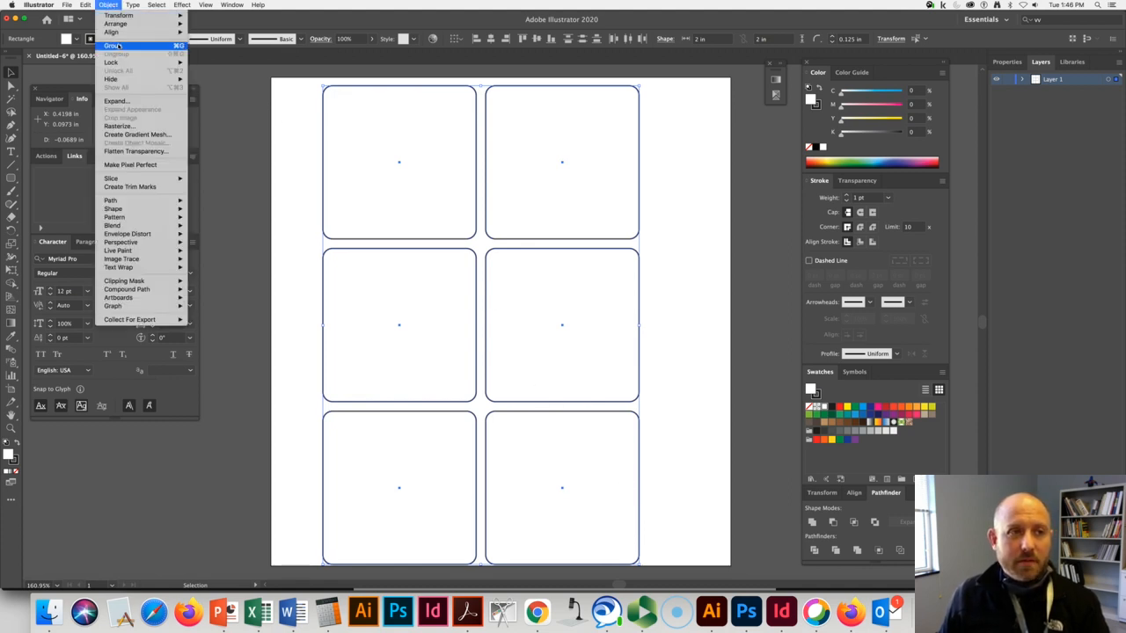
pyautogui.click(117, 45)
pyautogui.click(698, 191)
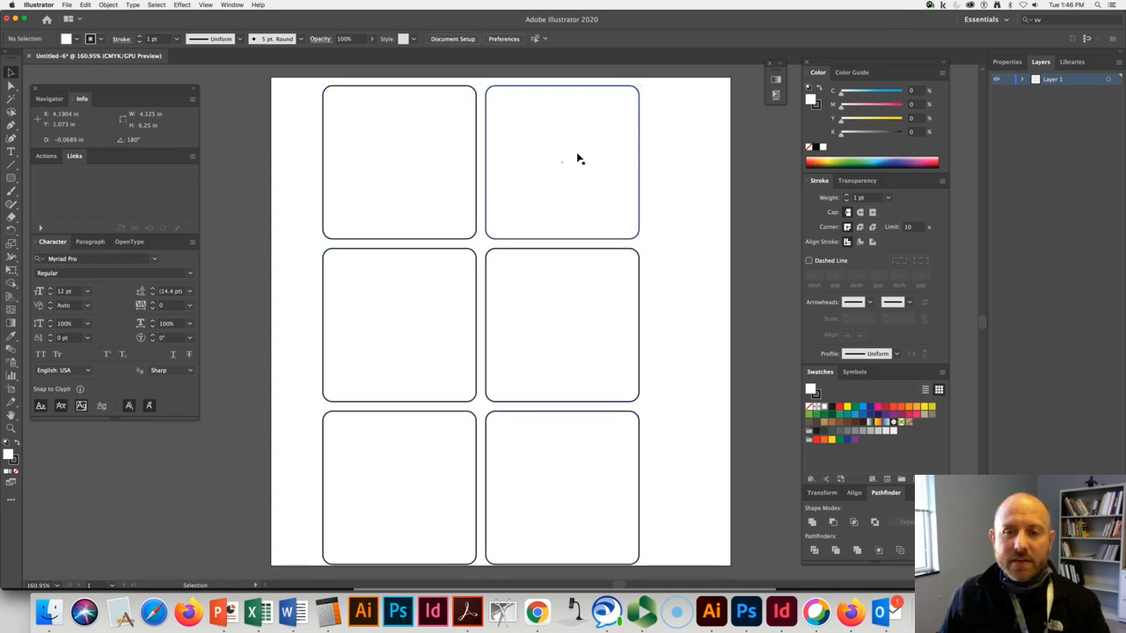
# Move the group of squares slightly upward, to about X 0.66 in and Y 0.02 in.
pyautogui.moveTo(563, 150); pyautogui.dragTo(579, 148)
pyautogui.moveTo(448, 152)
pyautogui.mouseDown()
pyautogui.moveTo(429, 138)
pyautogui.moveTo(445, 153)
pyautogui.mouseUp()
pyautogui.moveTo(537, 149); pyautogui.dragTo(533, 141)
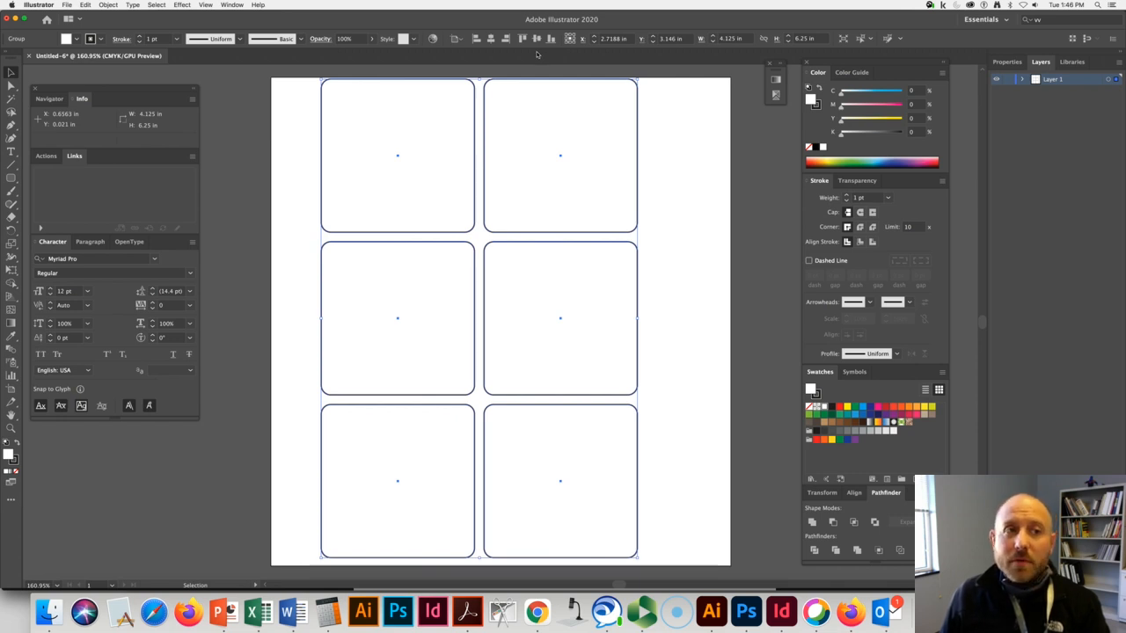
# Hide the Control bar and show it again.
pyautogui.click(205, 5)
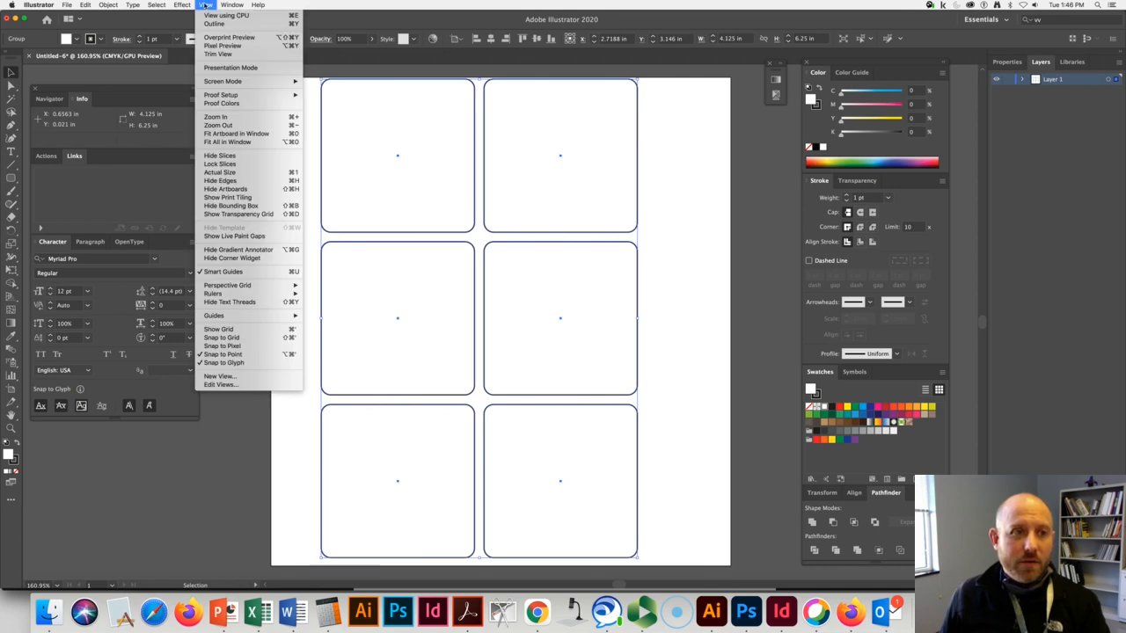
pyautogui.moveTo(240, 6)
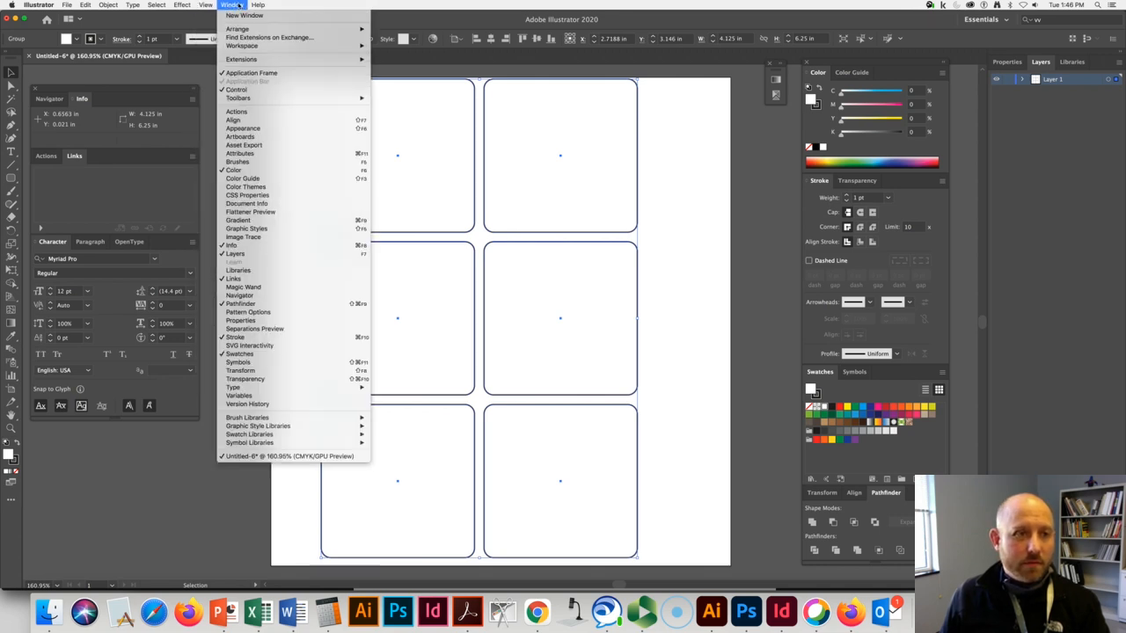
pyautogui.click(230, 89)
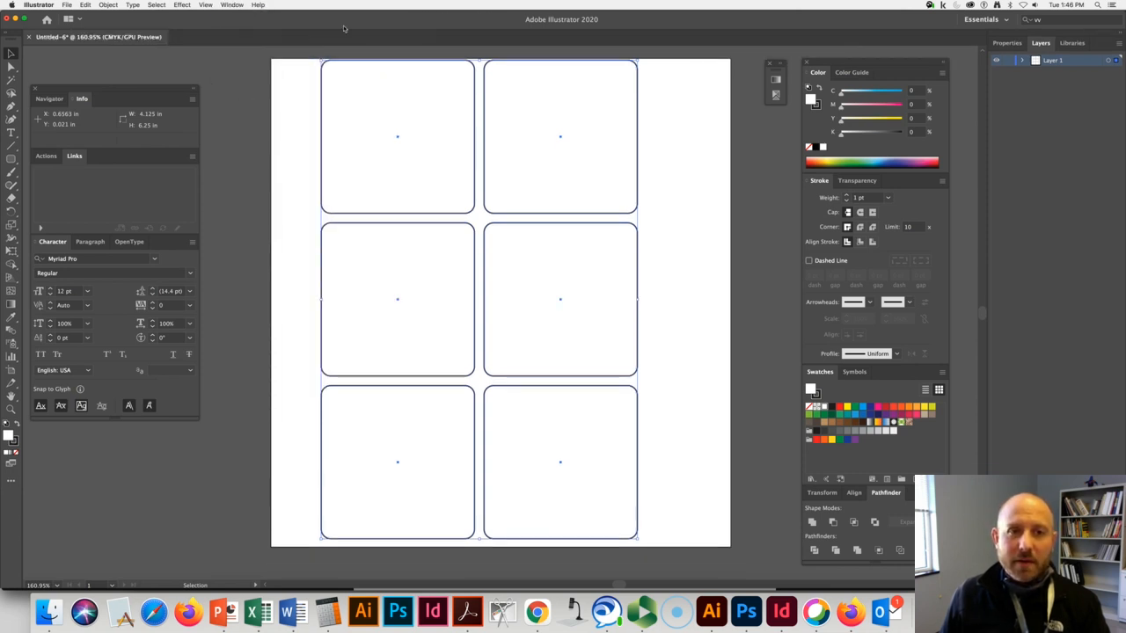
pyautogui.click(231, 6)
pyautogui.click(372, 89)
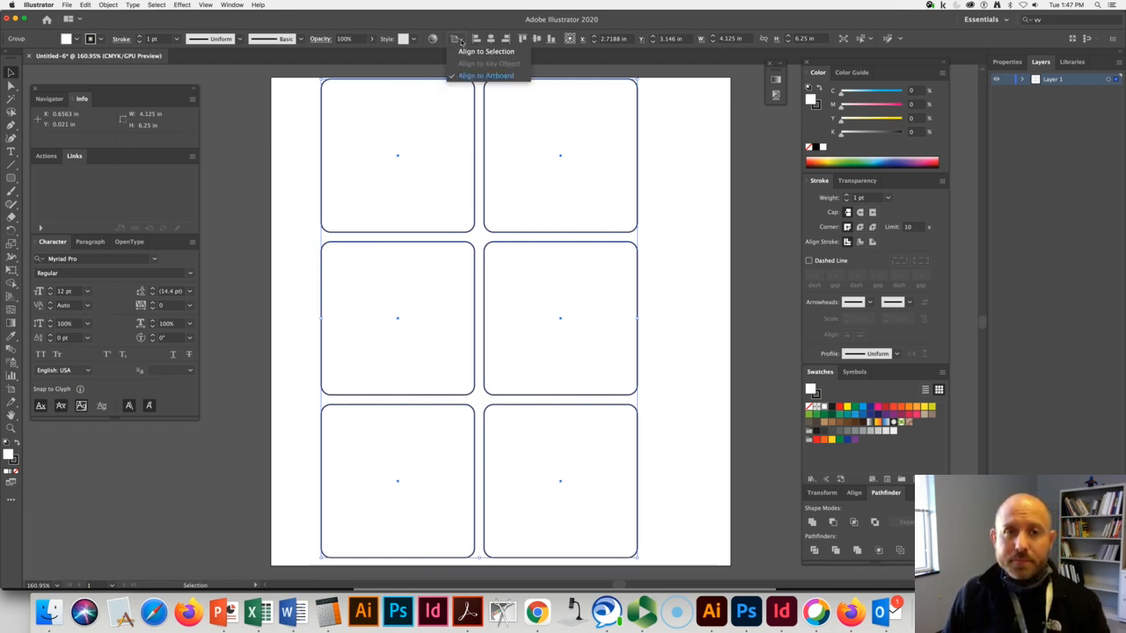
# Center the group of squares horizontally and vertically on the page using Align to Artboard.
pyautogui.click(455, 39)
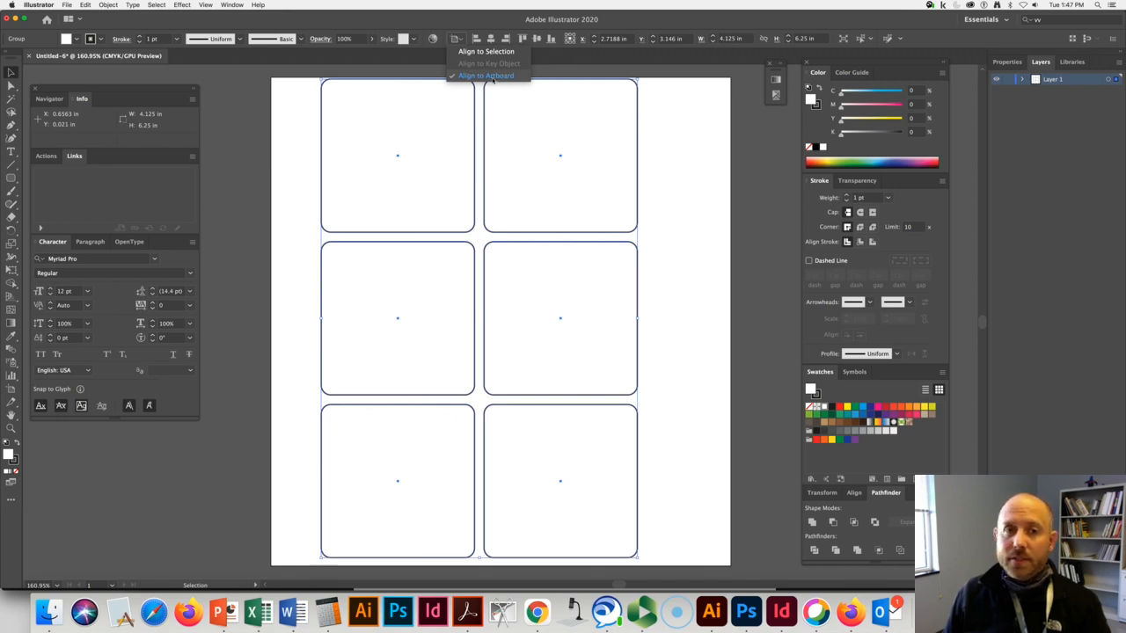
pyautogui.click(493, 78)
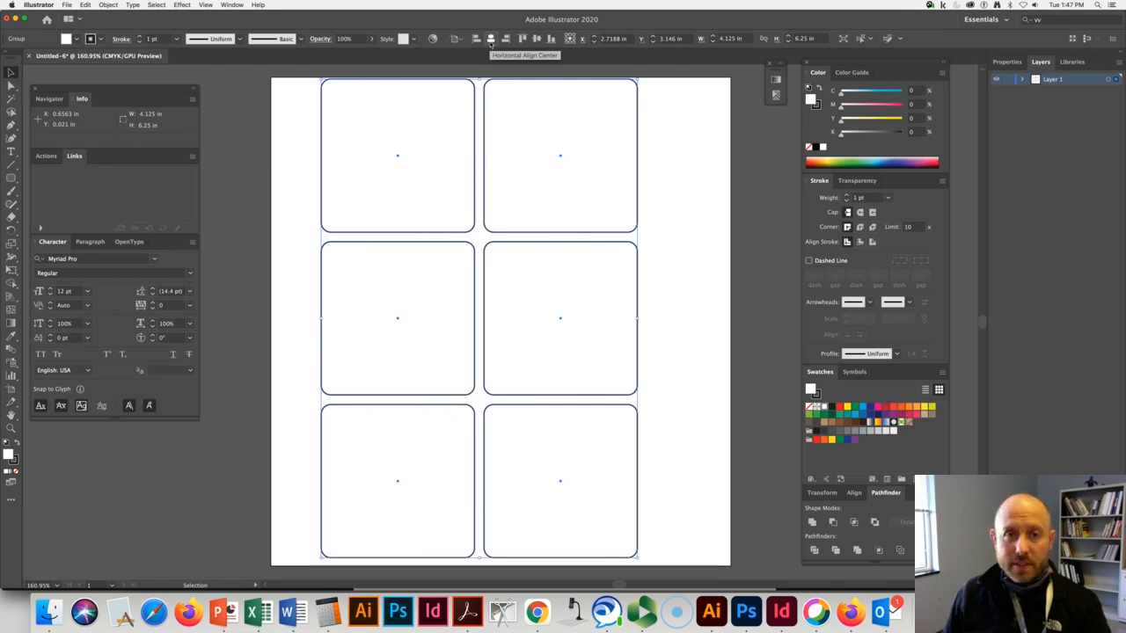
pyautogui.click(491, 40)
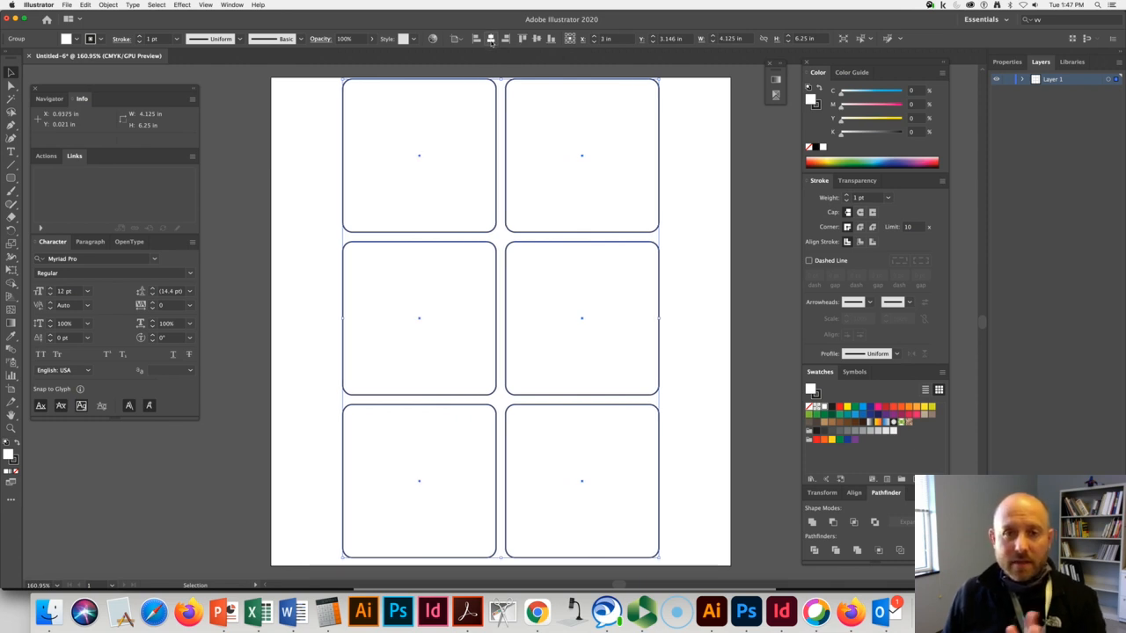
pyautogui.click(536, 40)
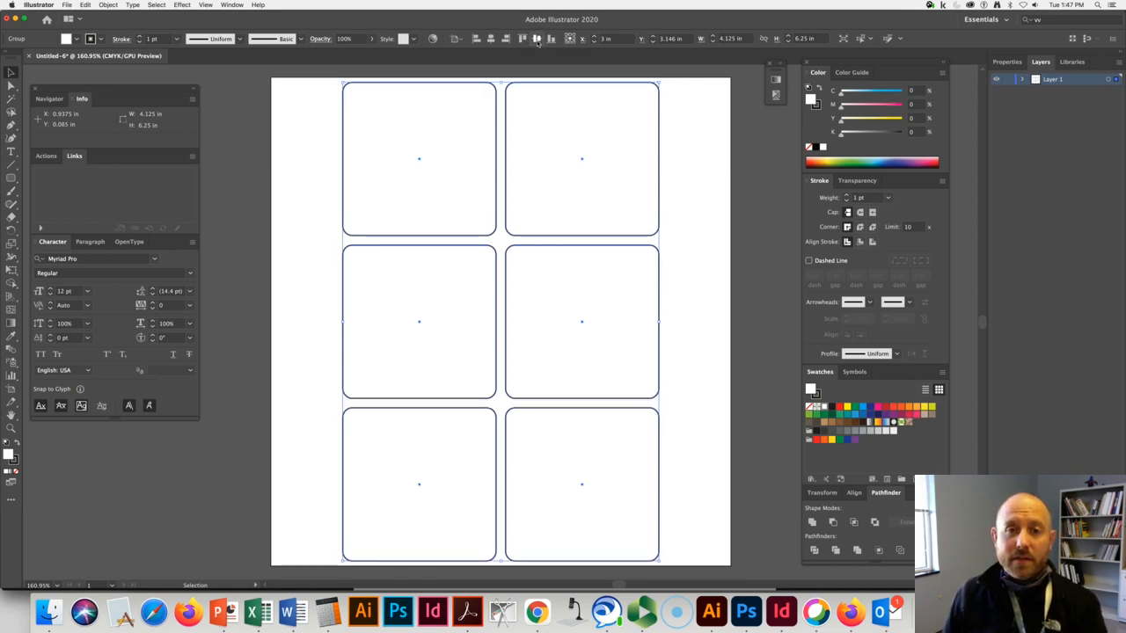
# Reselect the group, move it slightly off center to about X 1.06 in and Y 0.1 in, and undo the move.
pyautogui.click(687, 151)
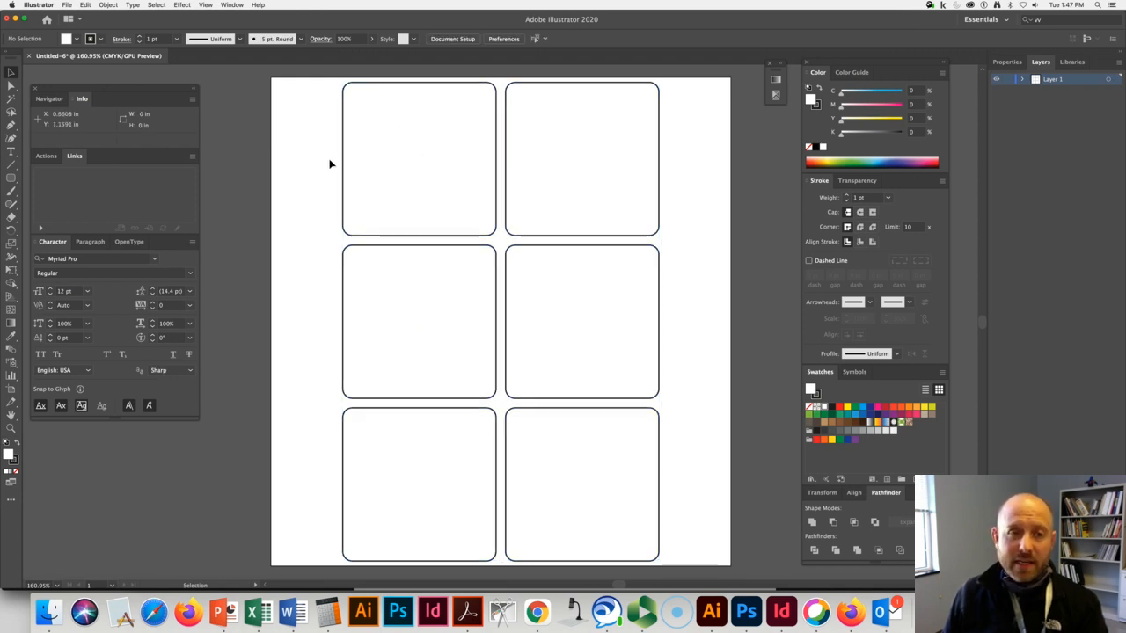
pyautogui.click(370, 158)
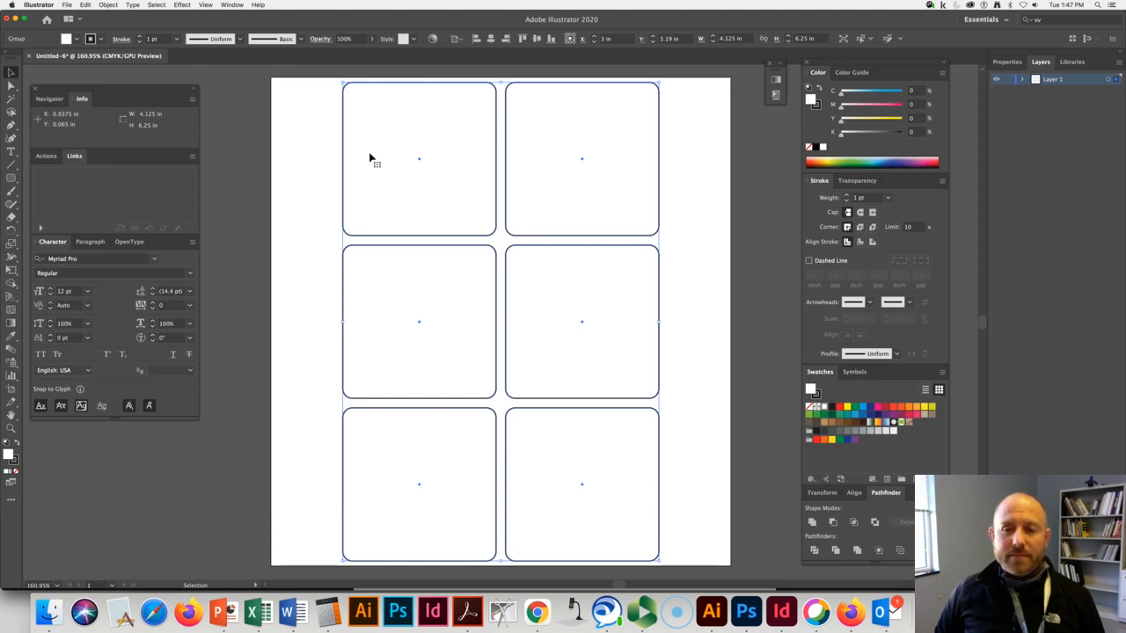
pyautogui.click(395, 154)
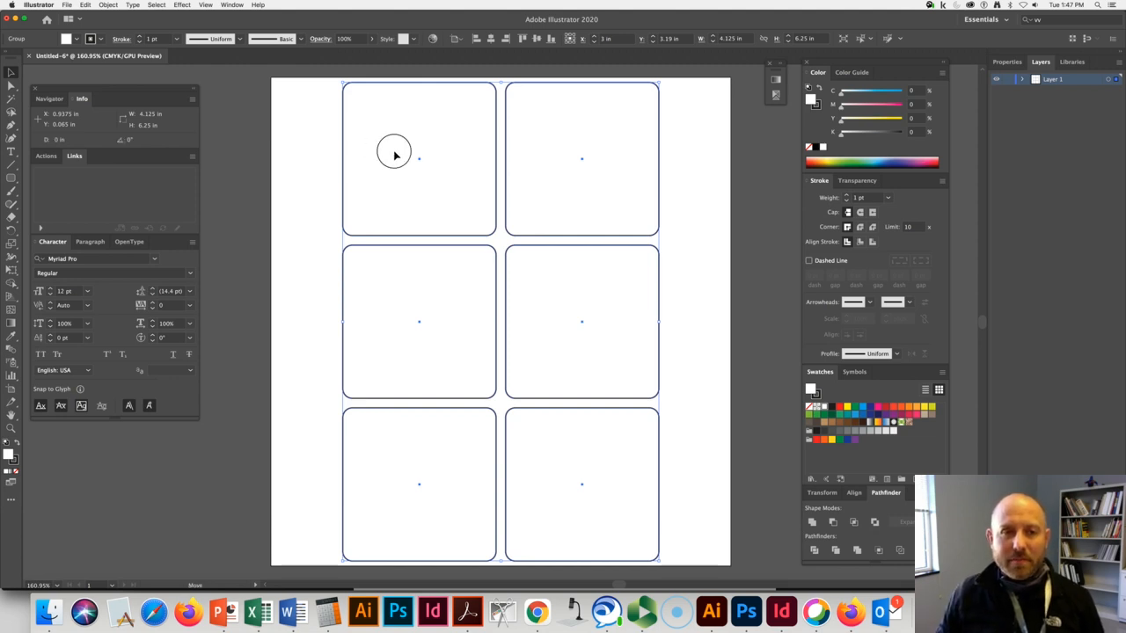
pyautogui.moveTo(395, 155); pyautogui.dragTo(392, 155)
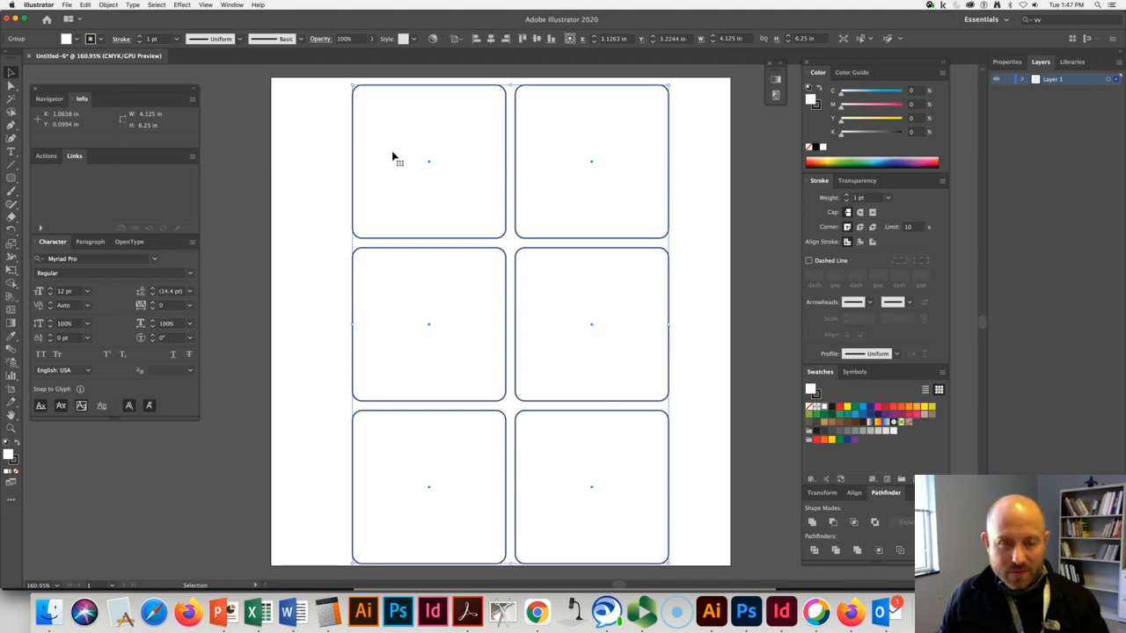
pyautogui.press('super+z')
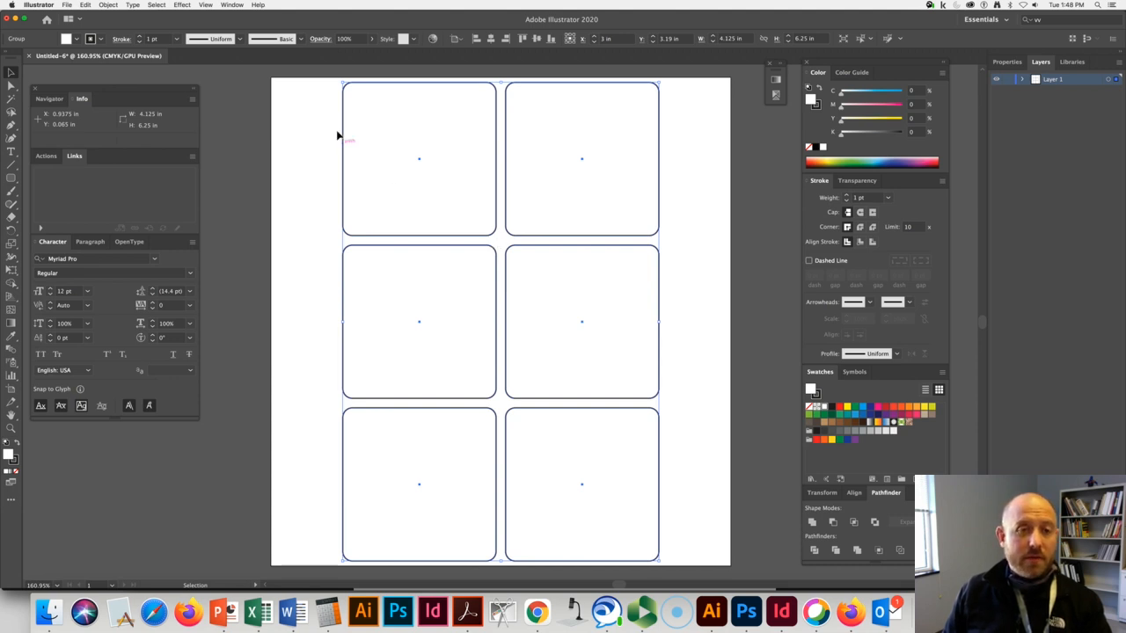
# Convert the selected group of six rounded squares into guides.
pyautogui.click(205, 5)
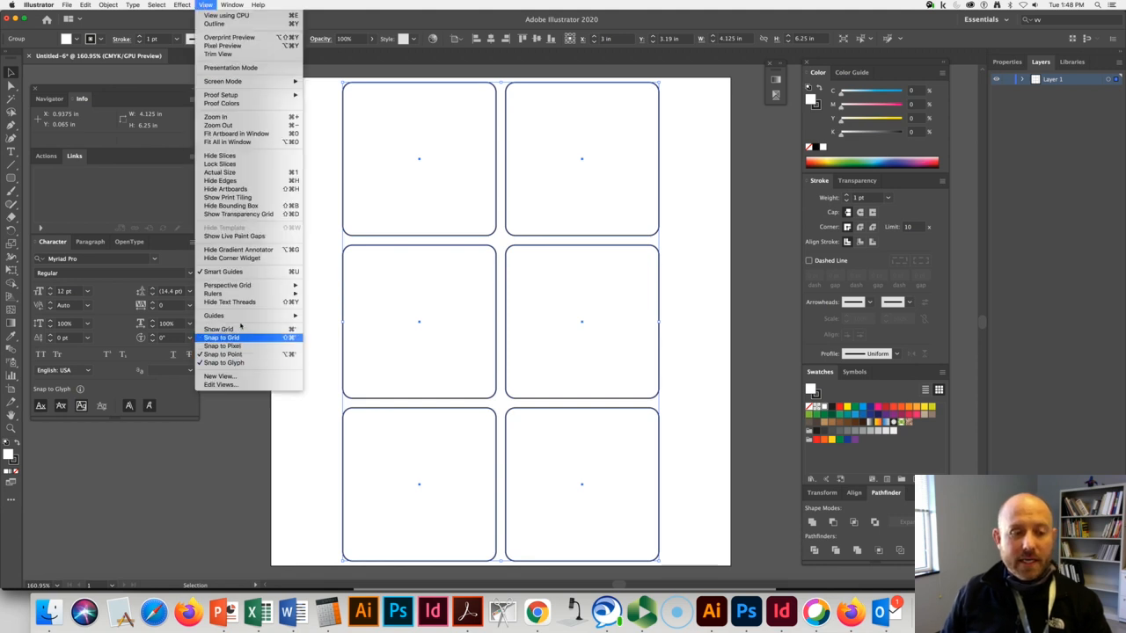
pyautogui.moveTo(272, 317)
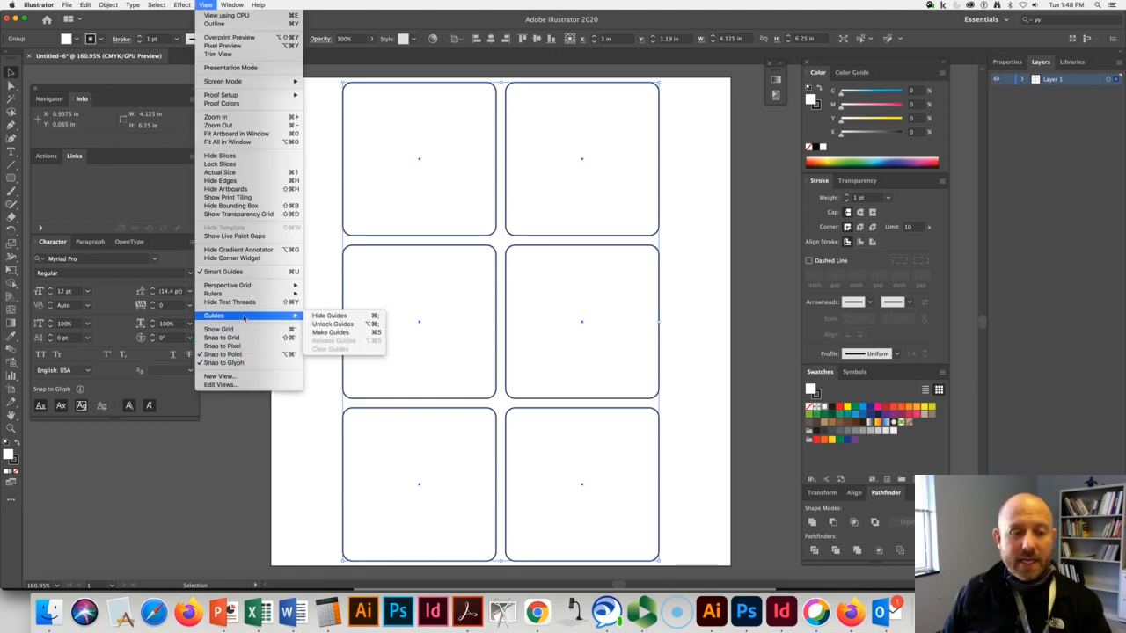
pyautogui.click(366, 334)
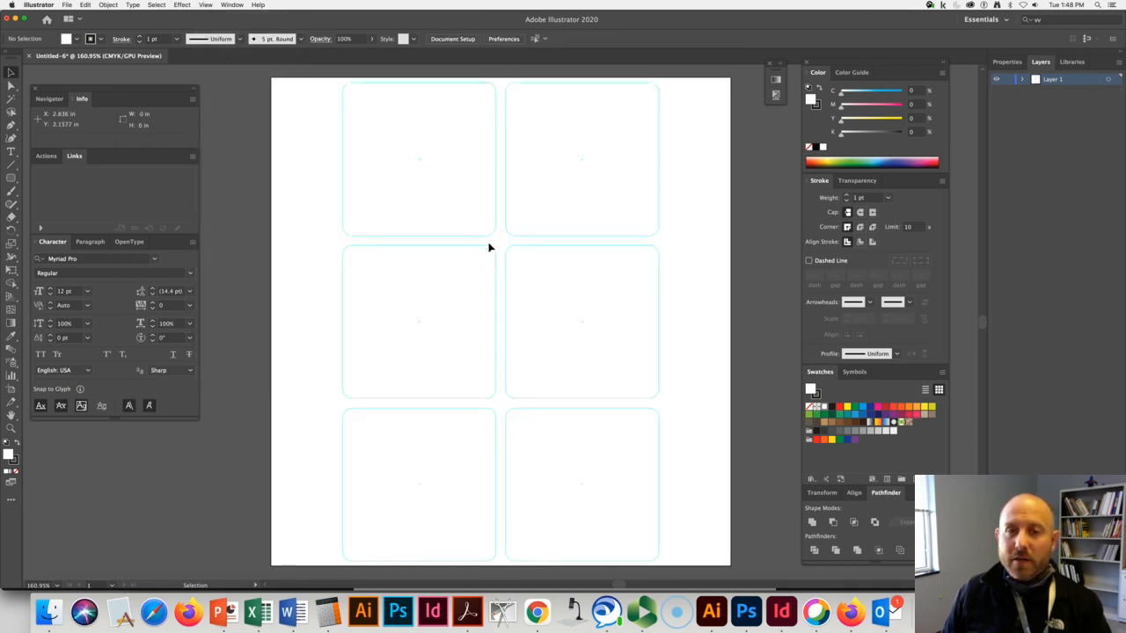
# Try to marquee-select the guide squares in the upper and middle rows to test whether they are locked.
pyautogui.moveTo(325, 193); pyautogui.dragTo(414, 279)
pyautogui.moveTo(361, 221); pyautogui.dragTo(457, 299)
pyautogui.moveTo(557, 247); pyautogui.dragTo(690, 308)
pyautogui.moveTo(655, 251); pyautogui.dragTo(607, 291)
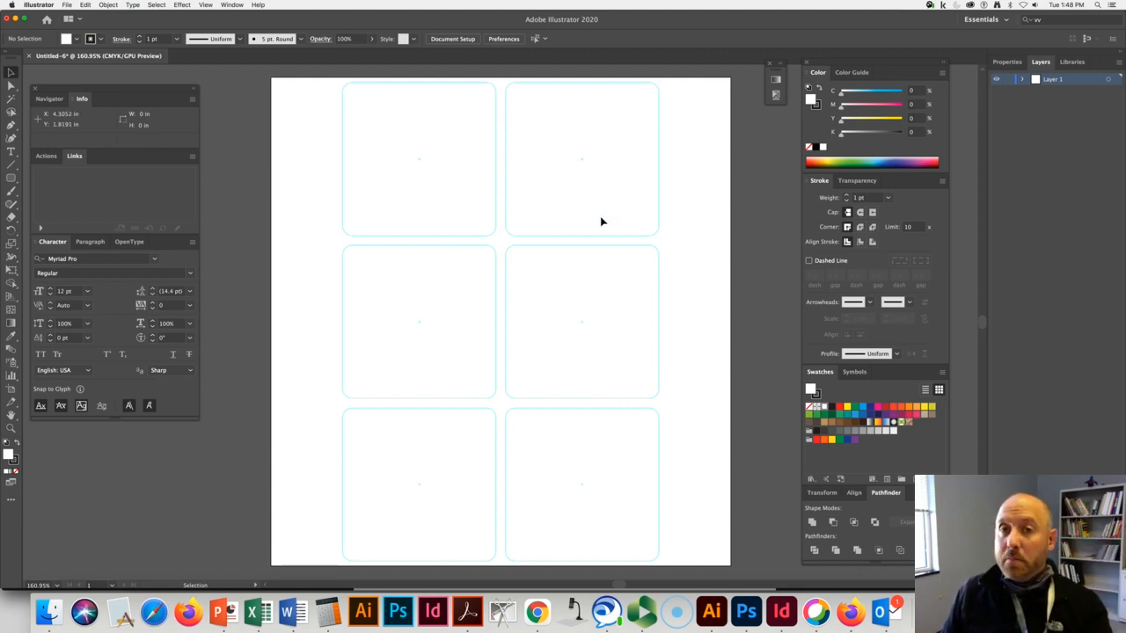
pyautogui.click(85, 4)
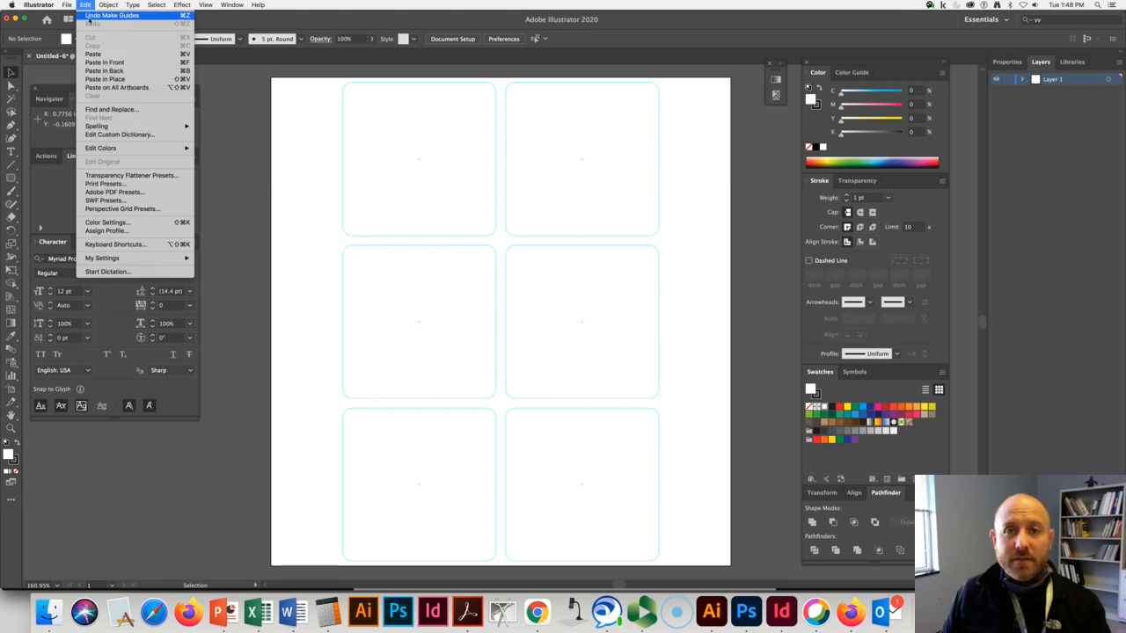
pyautogui.click(323, 122)
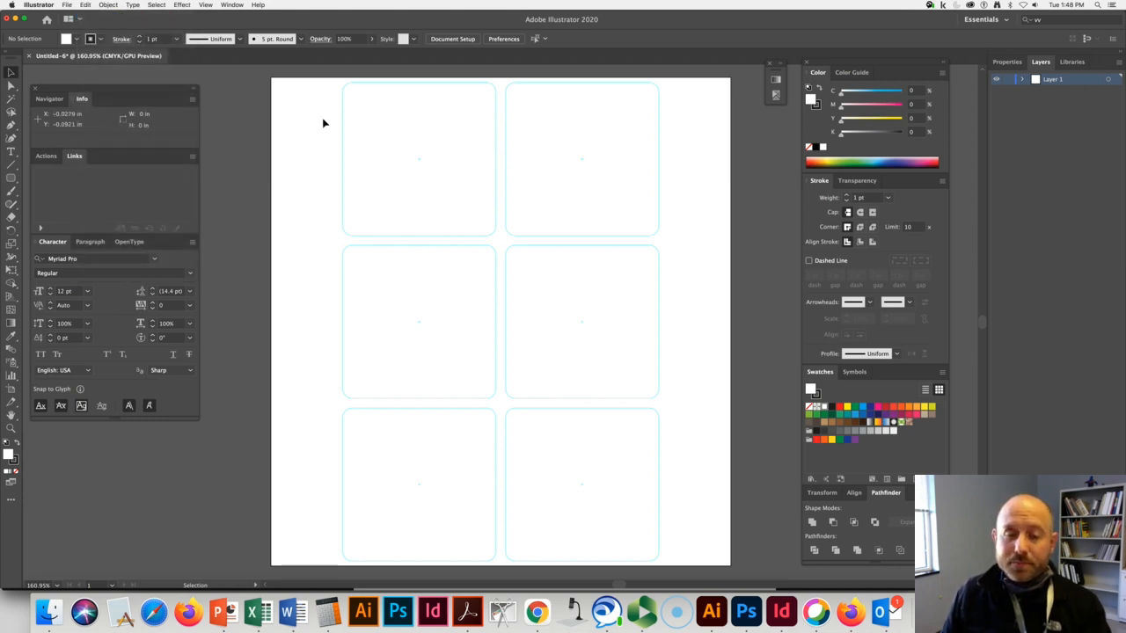
pyautogui.click(205, 4)
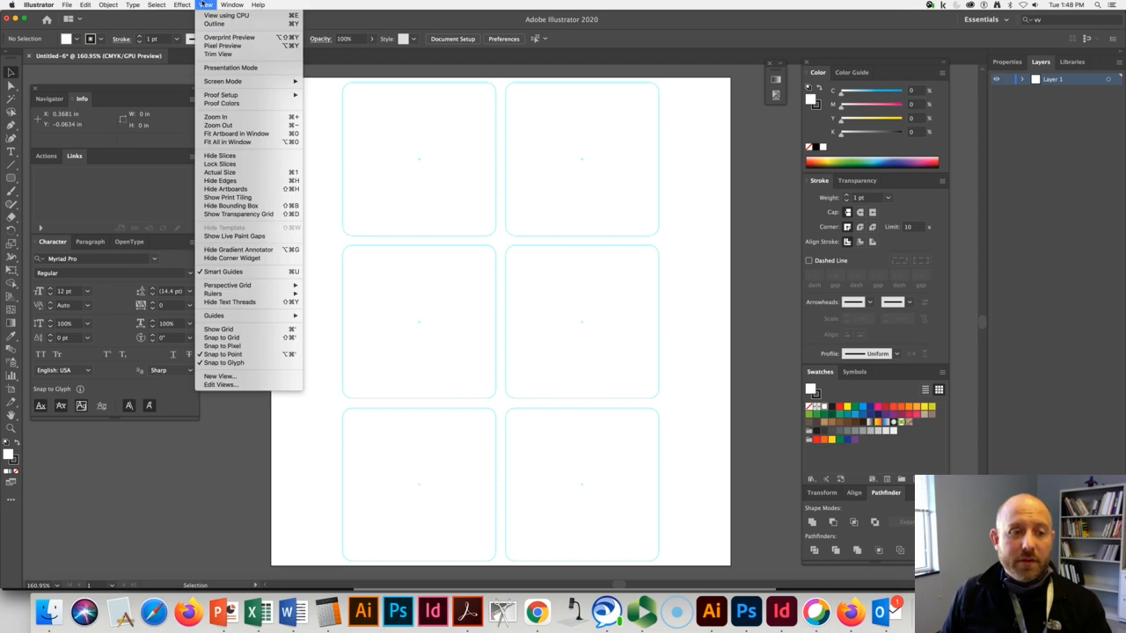
pyautogui.moveTo(255, 315)
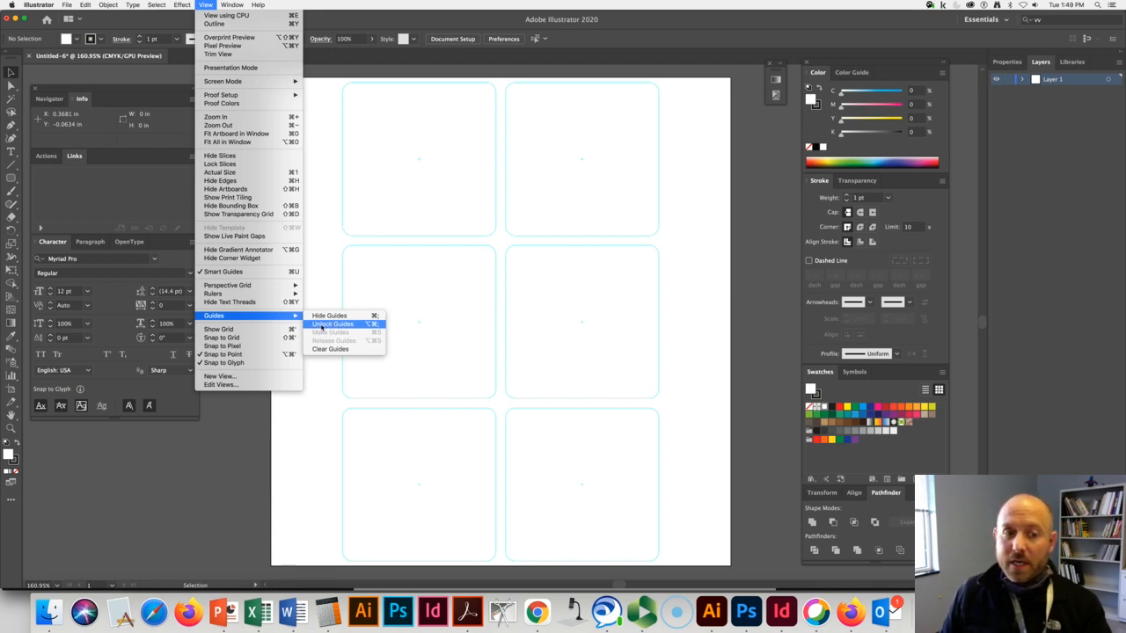
pyautogui.click(502, 240)
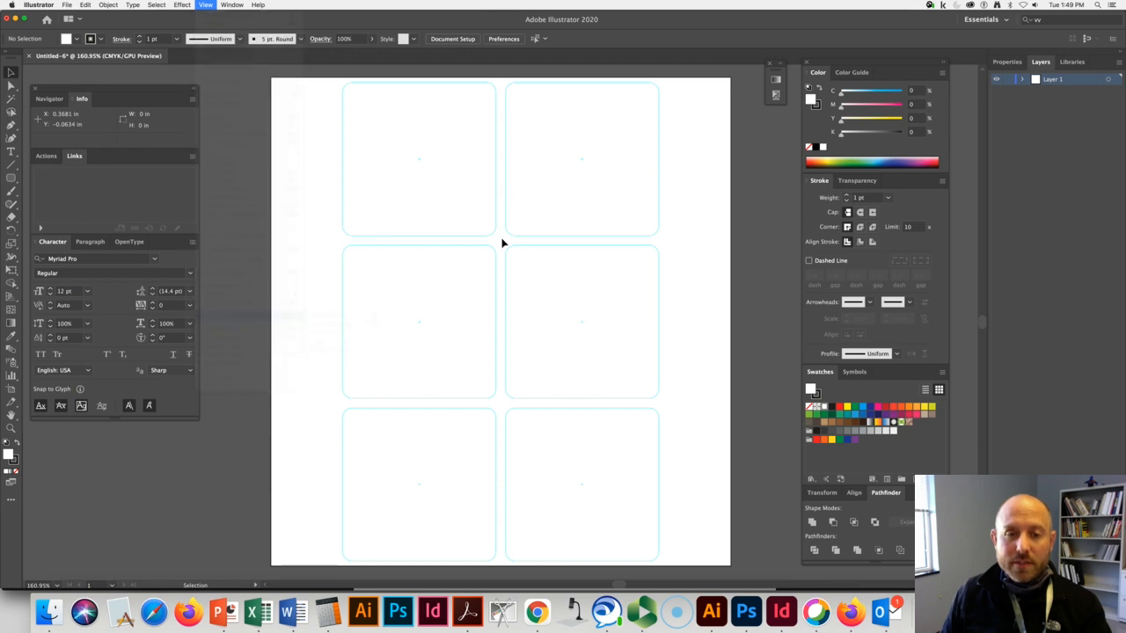